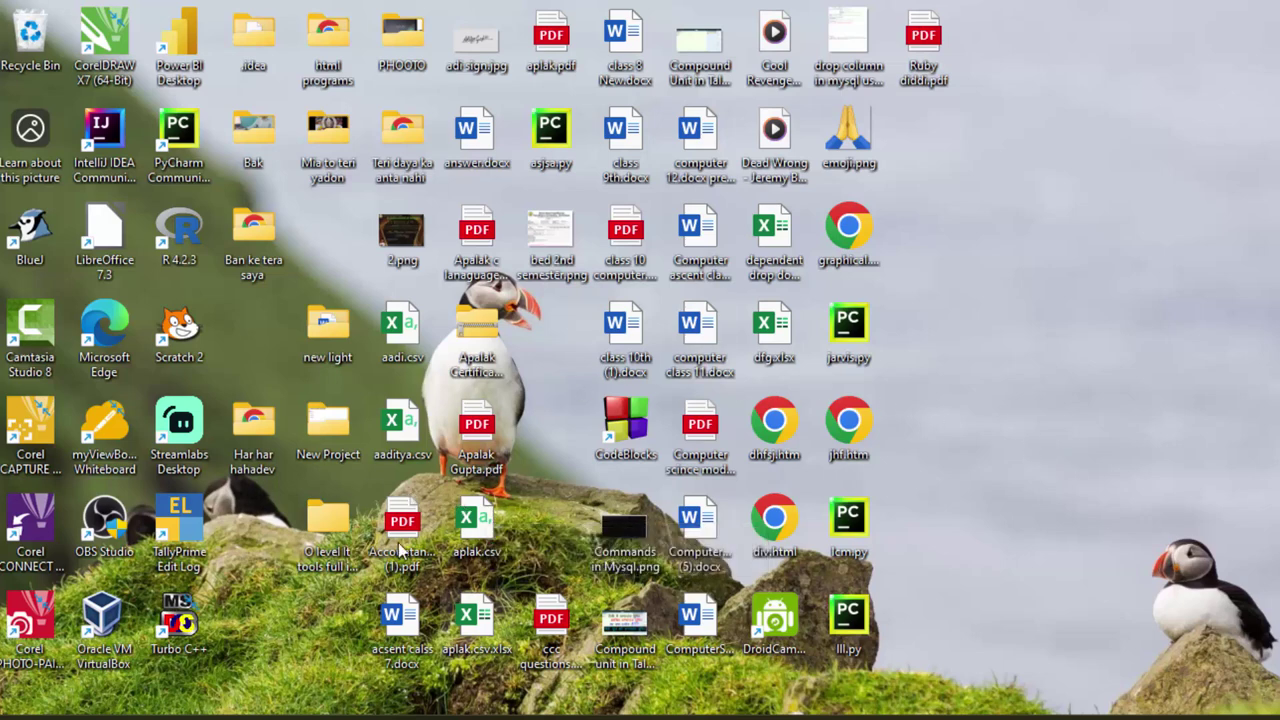
Launch TallyPrime and load the company New Company Shop
{"action": "double_click", "coordinate": [180, 527]}
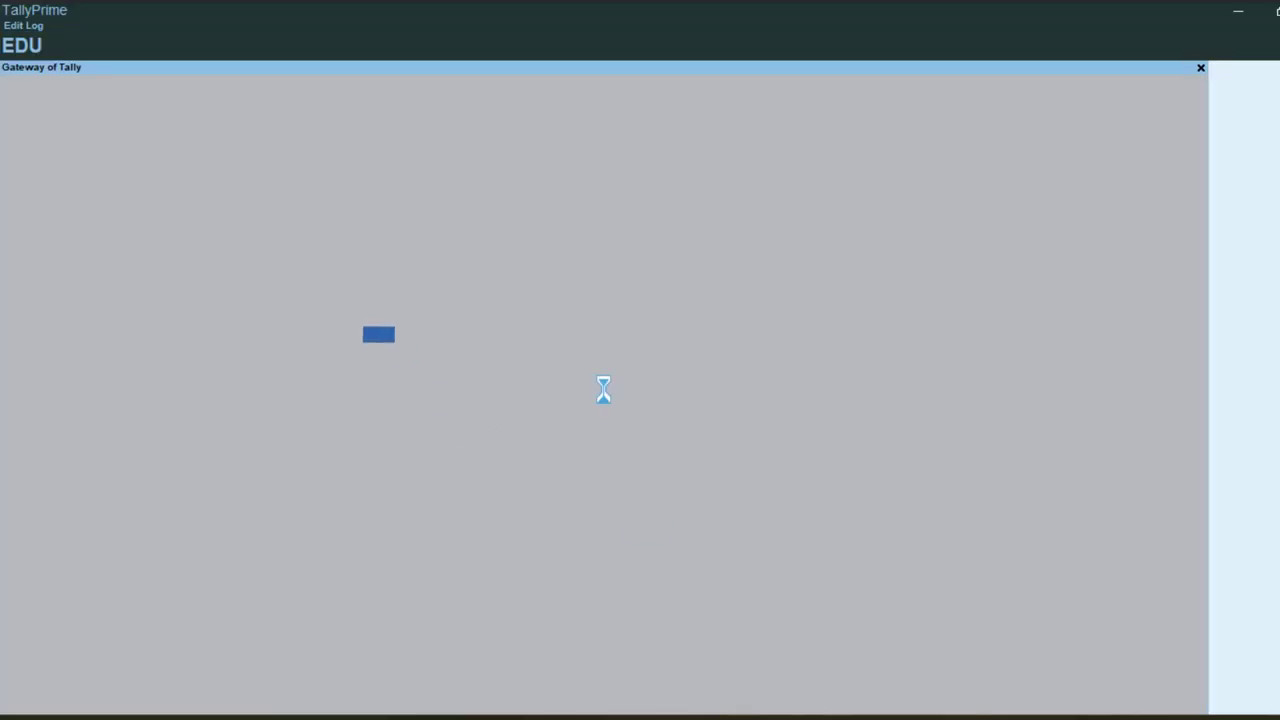
{"action": "left_click", "coordinate": [376, 440]}
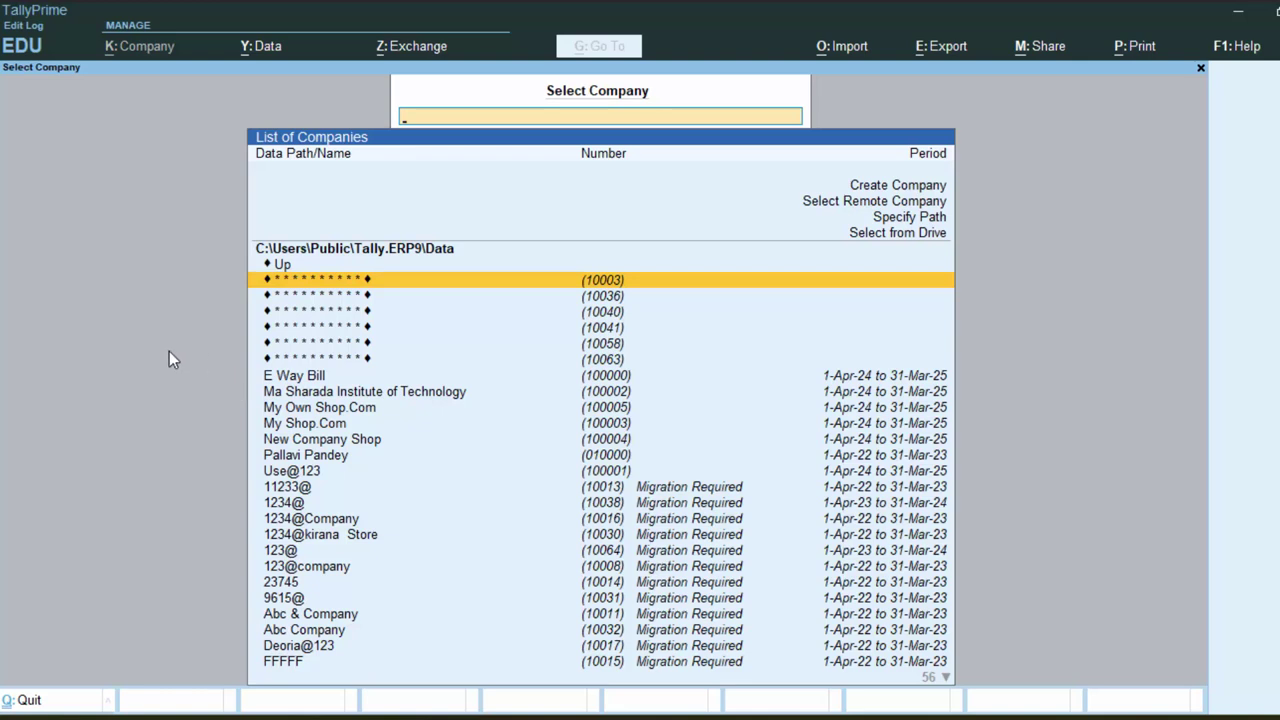
{"action": "left_click", "coordinate": [368, 449]}
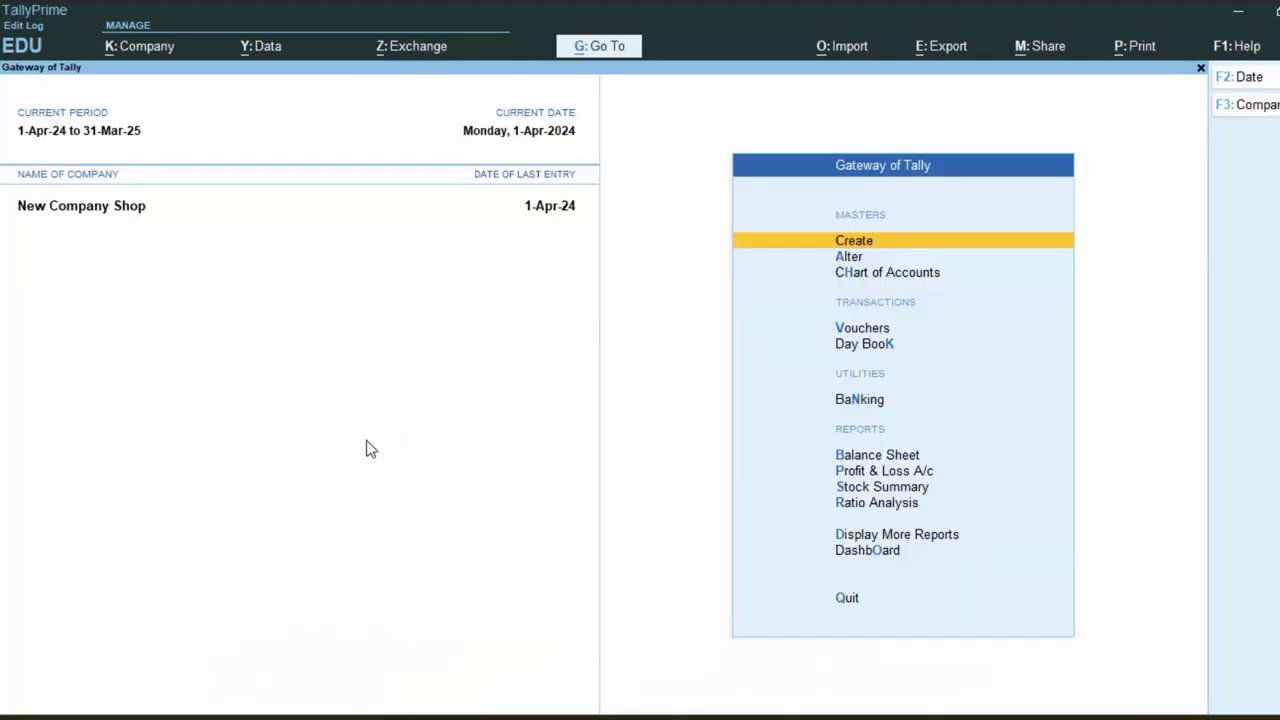
Start a purchase voucher with supplier invoice number 4345 dated 1-Apr-24
{"action": "key", "text": "v"}
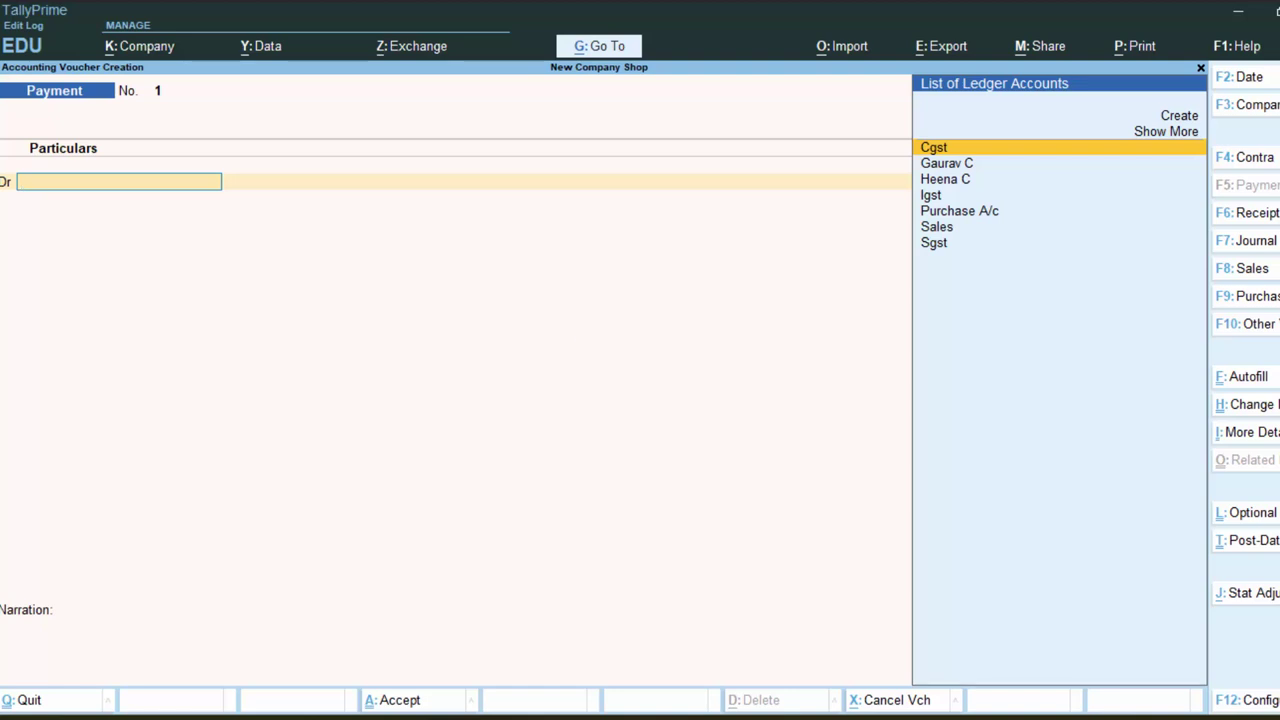
{"action": "left_click", "coordinate": [1262, 300]}
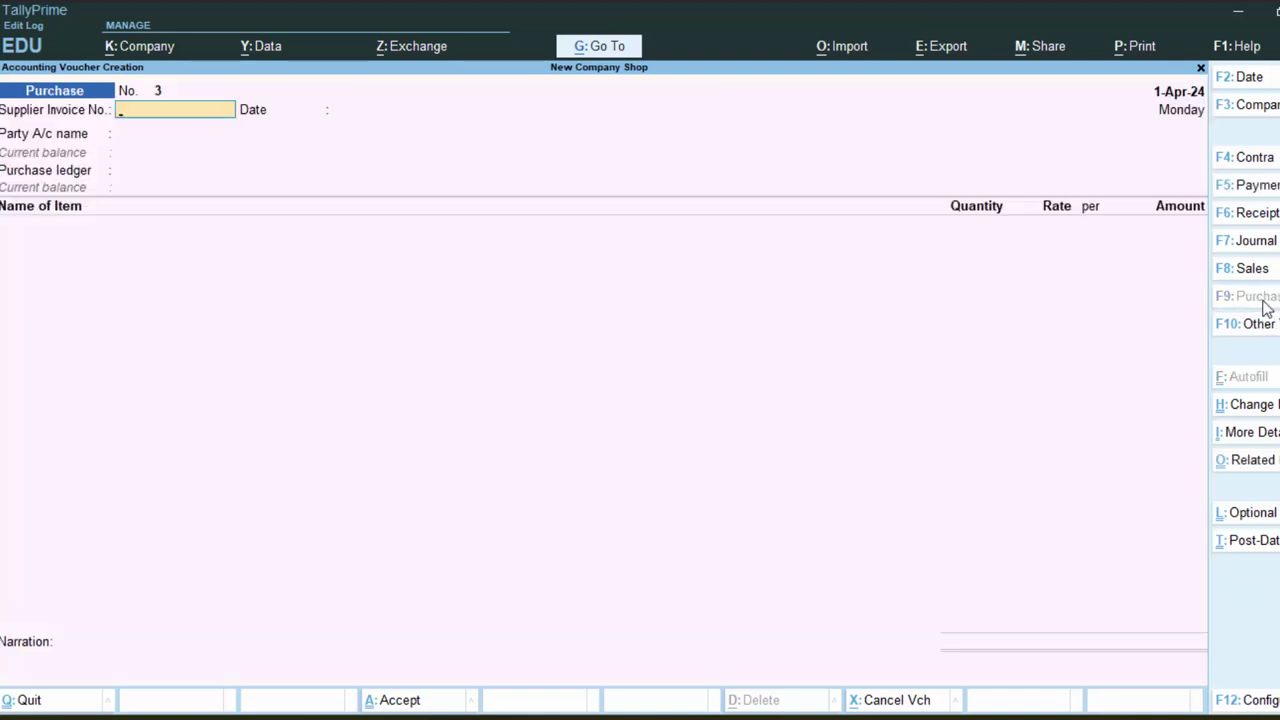
{"action": "type", "text": "4345"}
{"action": "key", "text": "Return"}
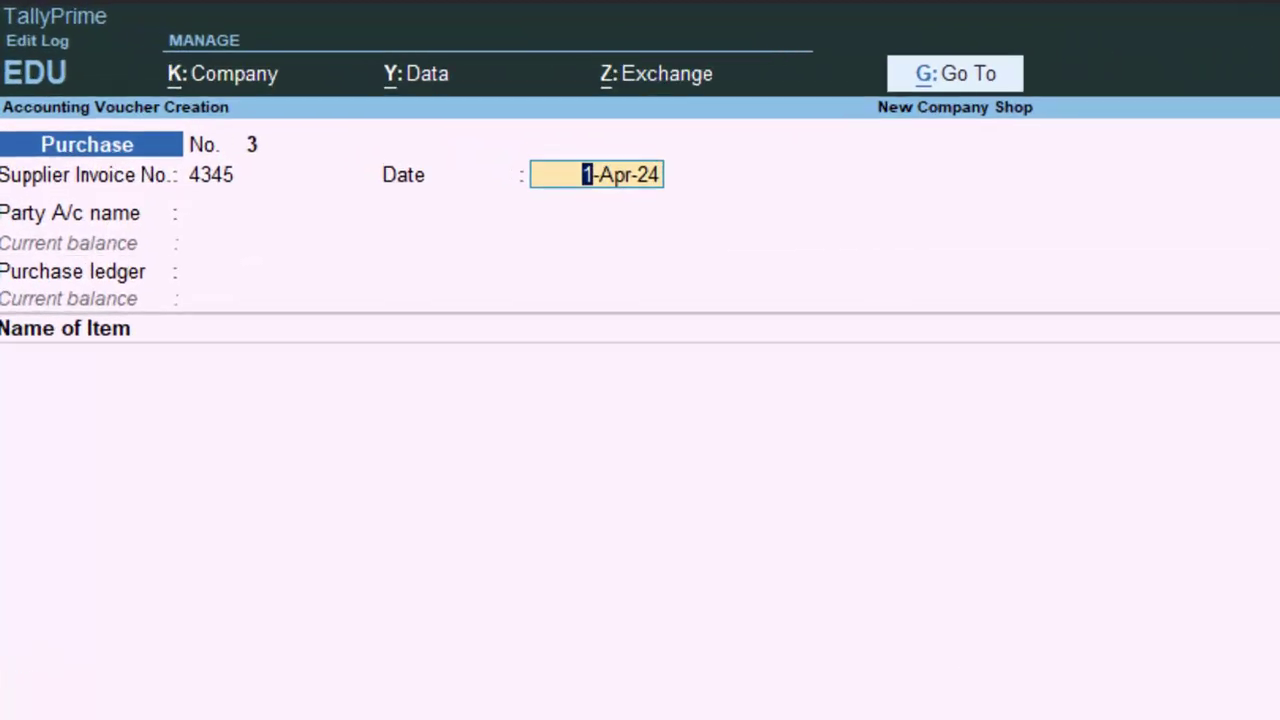
{"action": "key", "text": "Return"}
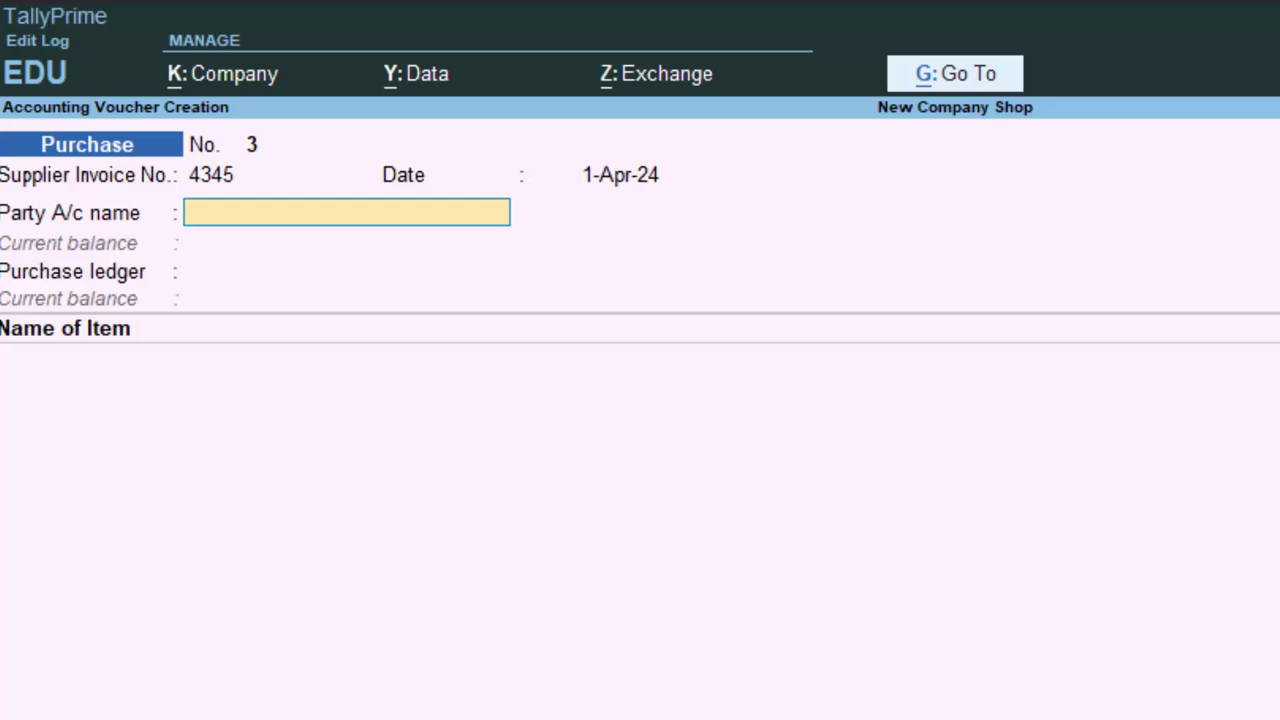
Set the supplier's ledger as the party account and leave all receipt details blank
{"action": "type", "text": "Gaurav C"}
{"action": "key", "text": "Return"}
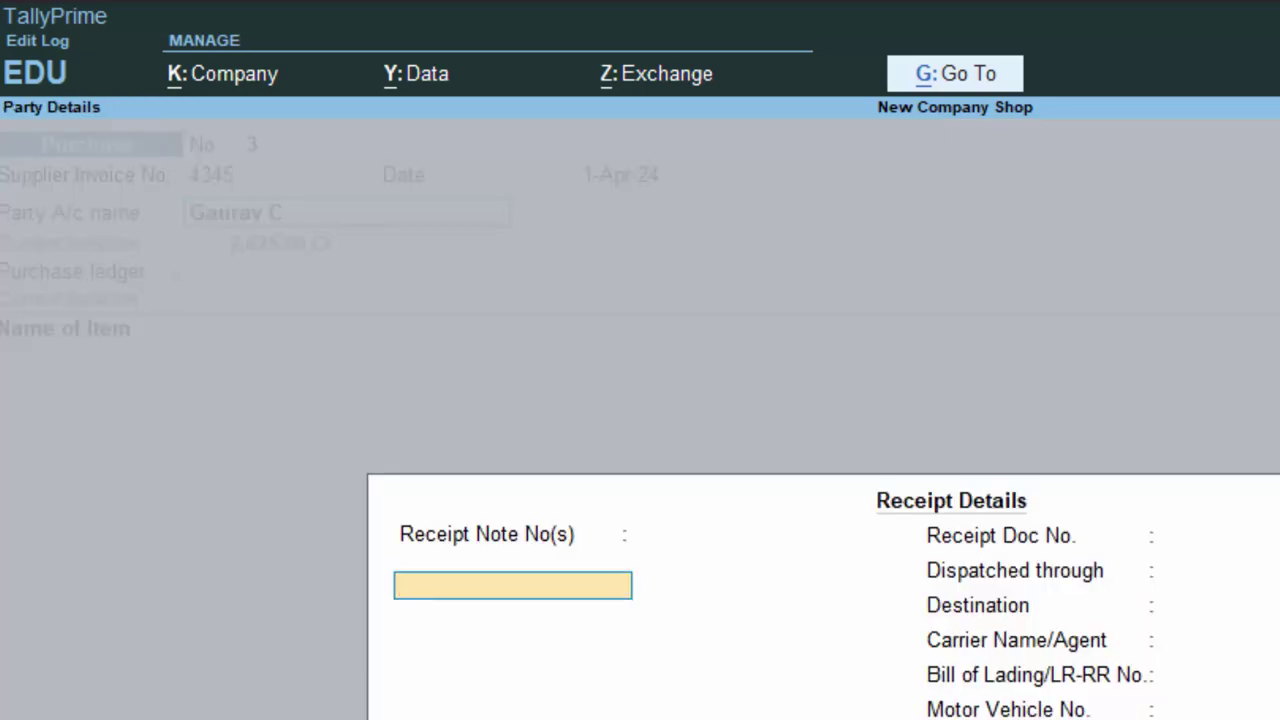
{"action": "key", "text": "Return"}
{"action": "key", "text": "Return"}
{"action": "key", "text": "Return"}
{"action": "key", "text": "Return"}
{"action": "key", "text": "Return"}
{"action": "key", "text": "Return"}
{"action": "key", "text": "Return"}
{"action": "key", "text": "Return"}
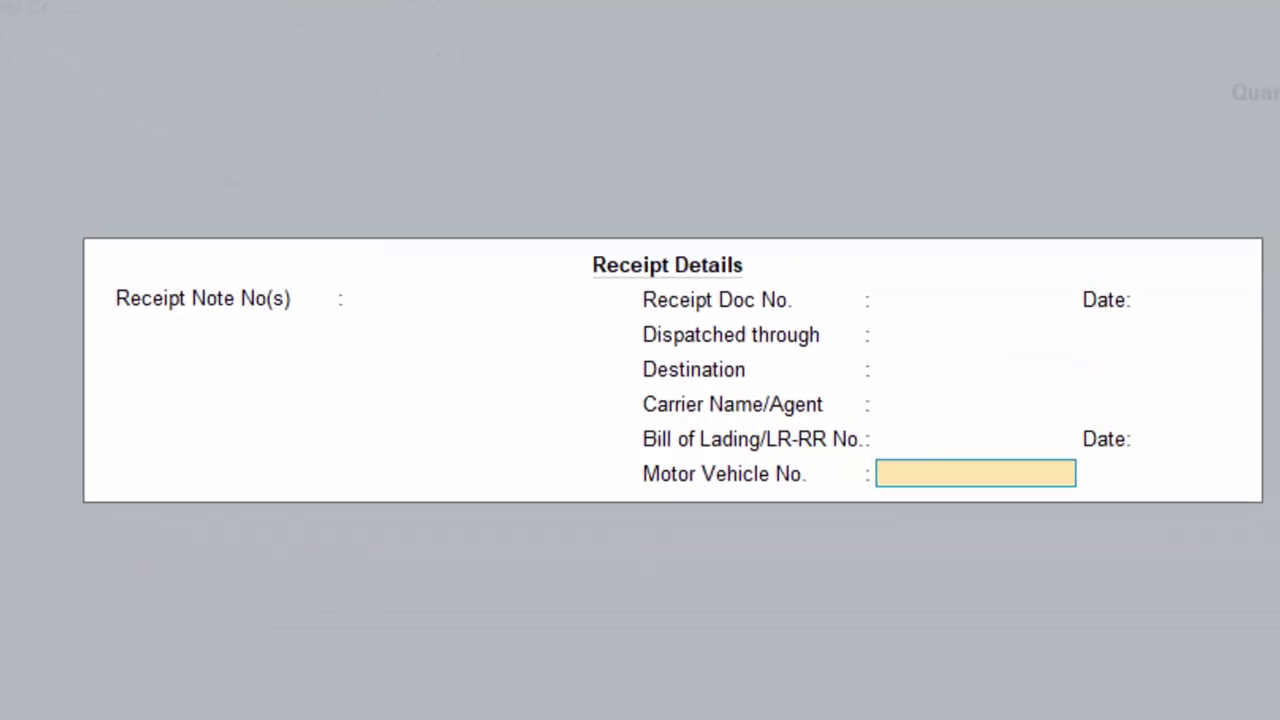
{"action": "key", "text": "Return"}
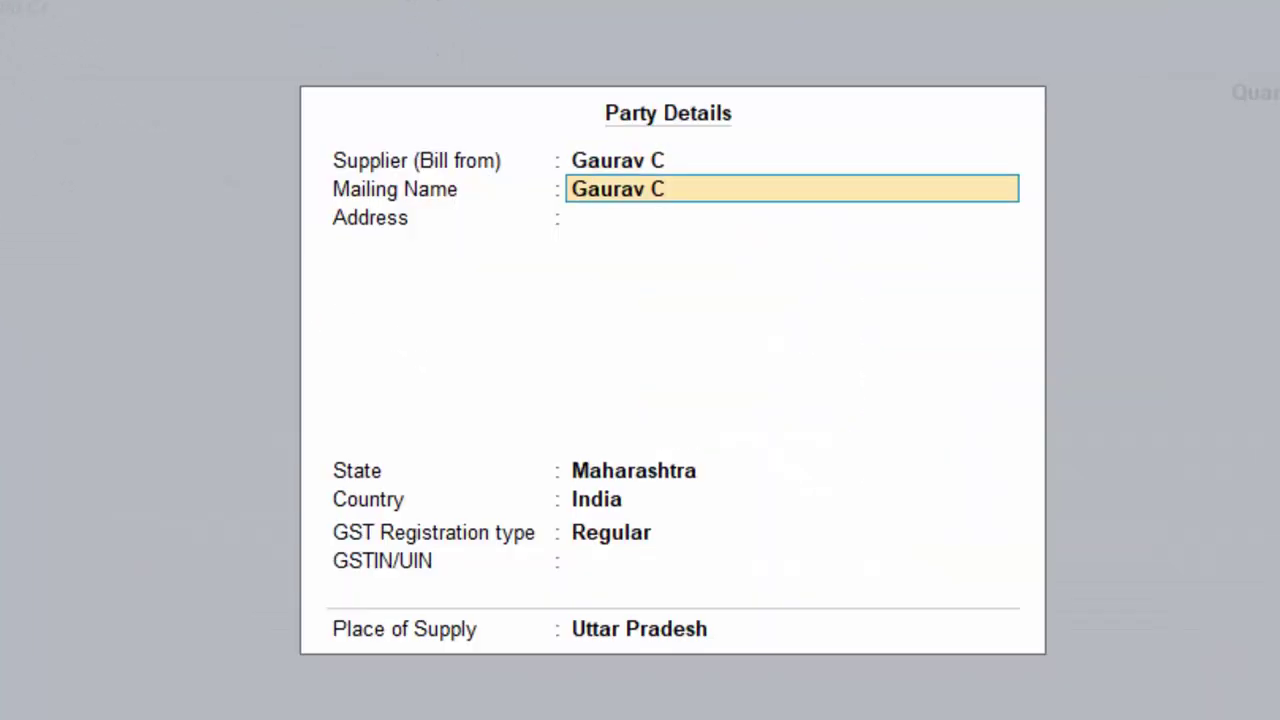
Enter the supplier's GSTIN in the party details, keeping the default mailing, state and registration values
{"action": "key", "text": "Return"}
{"action": "key", "text": "Return"}
{"action": "key", "text": "Return"}
{"action": "key", "text": "Return"}
{"action": "key", "text": "Return"}
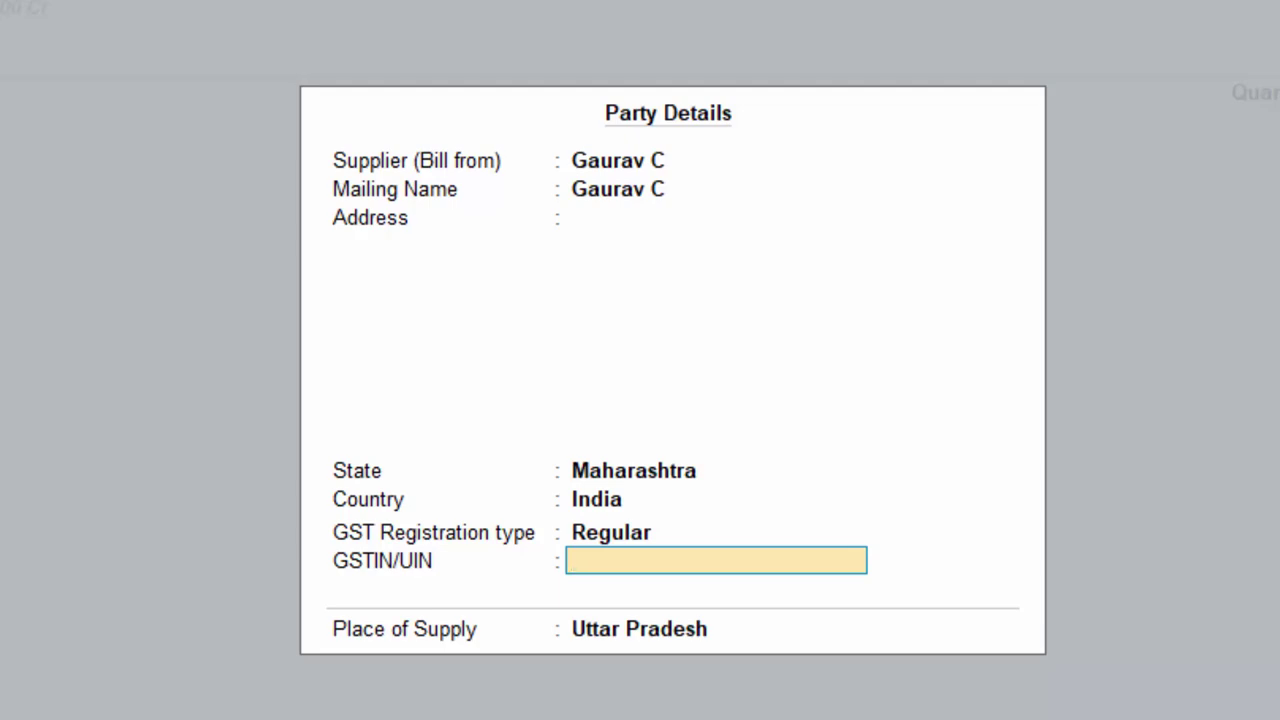
{"action": "type", "text": "AAAAHDF"}
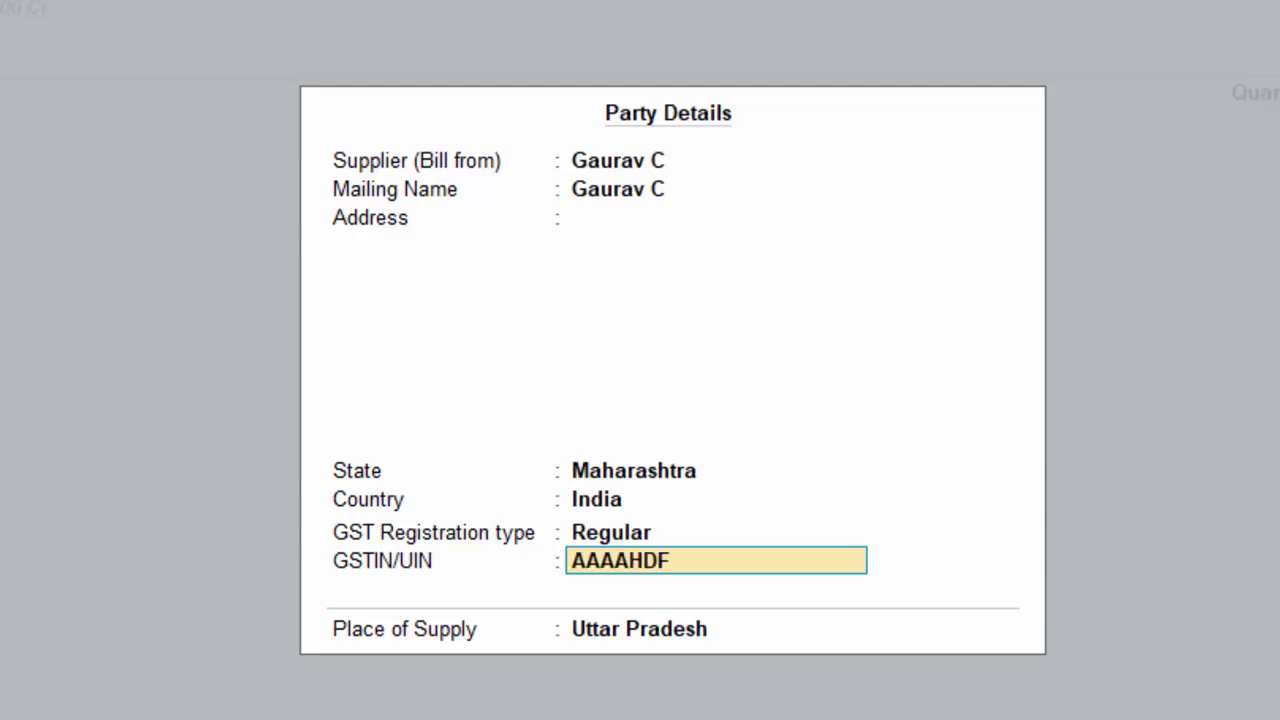
{"action": "type", "text": "DHJ9"}
{"action": "key", "text": "Return"}
{"action": "key", "text": "Return"}
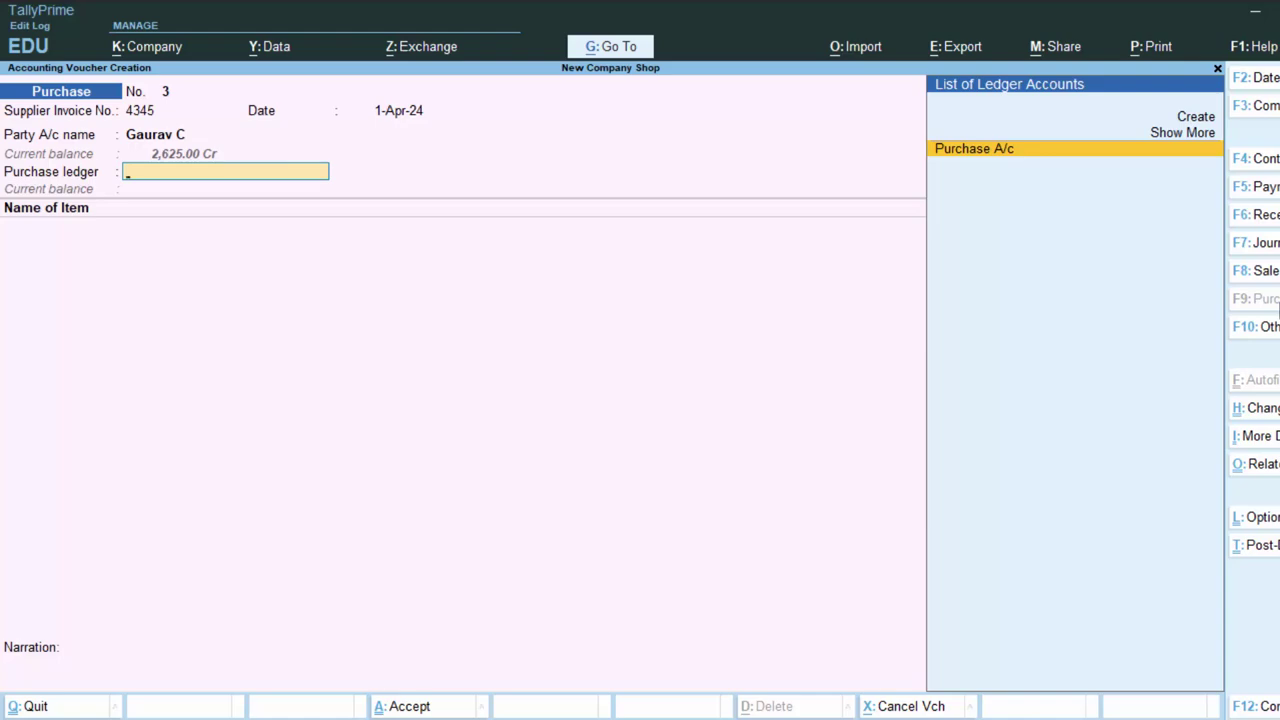
Choose Purchase A/c as the purchase ledger and add 100 kg of Basmati Rice at a rate of 50.00 as the only item
{"action": "key", "text": "Return"}
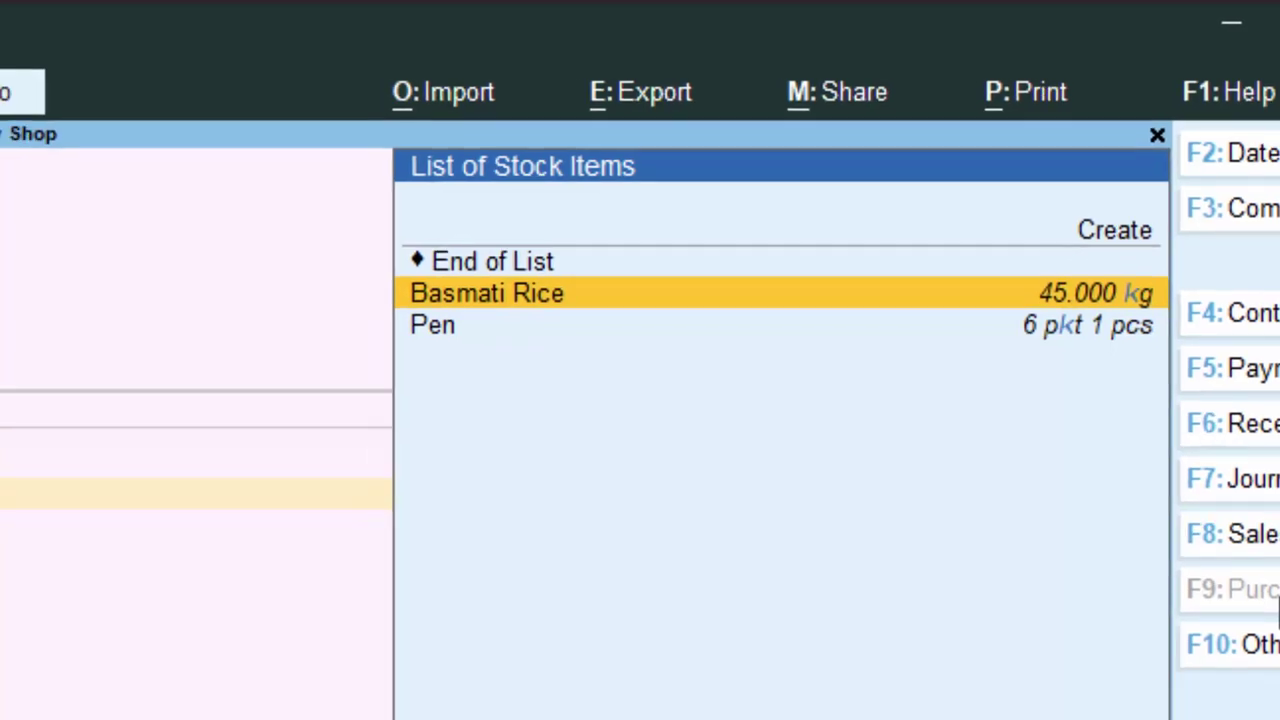
{"action": "key", "text": "Return"}
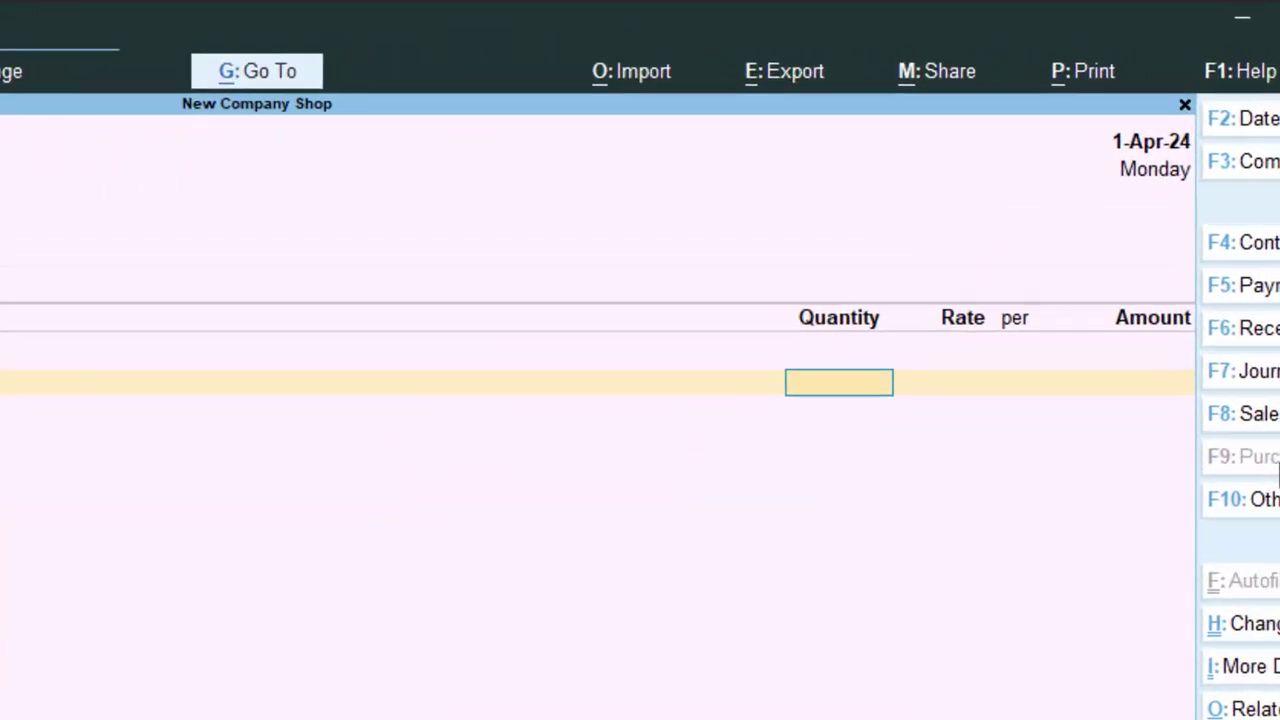
{"action": "type", "text": "100"}
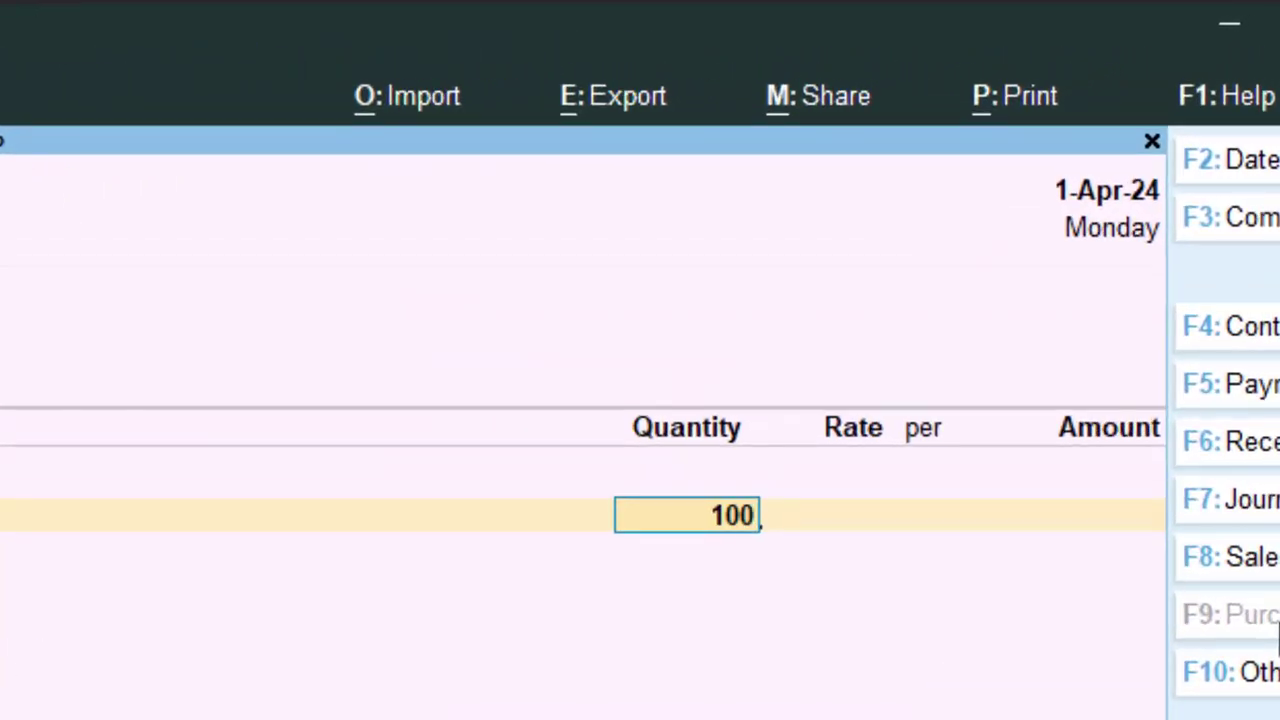
{"action": "key", "text": "Return"}
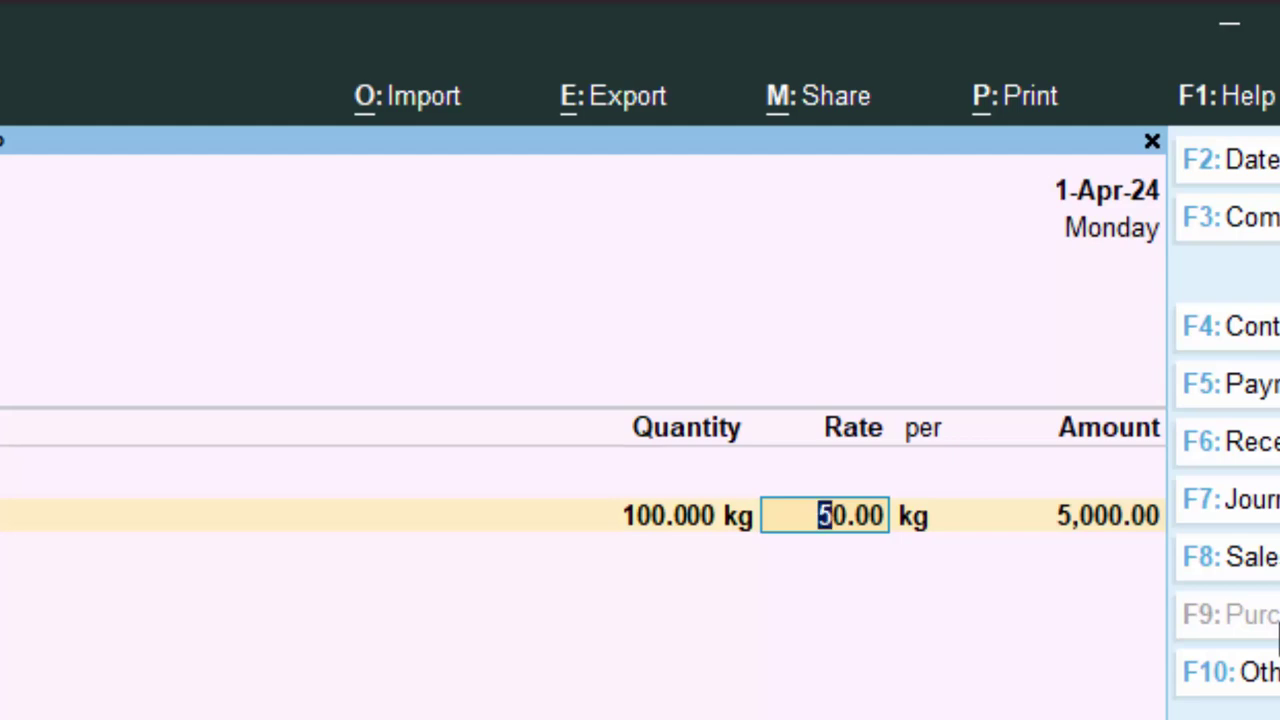
{"action": "key", "text": "Return"}
{"action": "key", "text": "Return"}
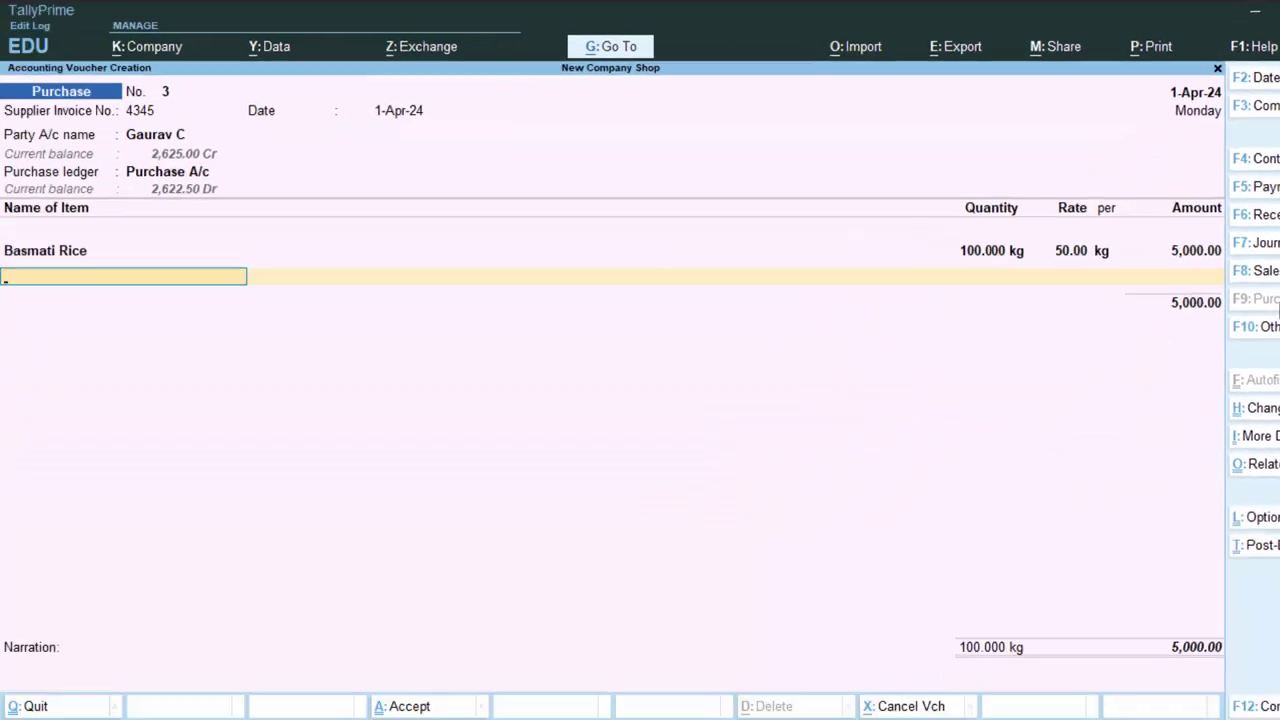
{"action": "key", "text": "Return"}
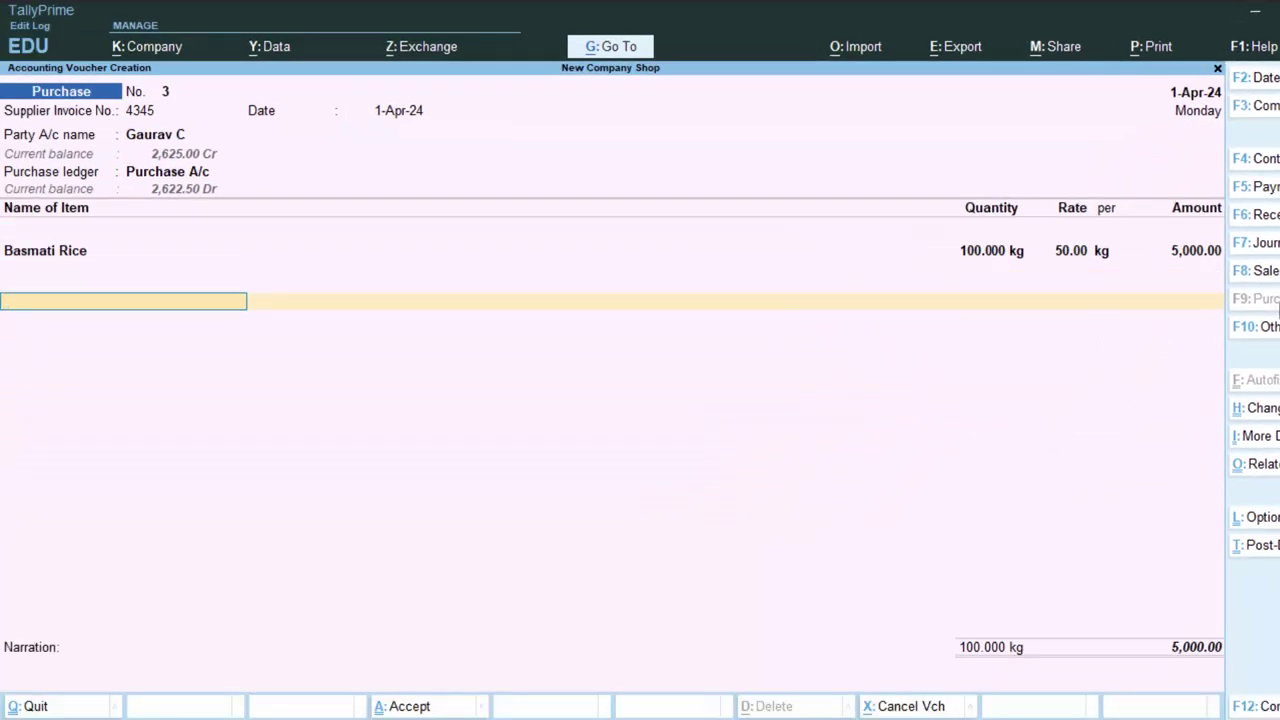
{"action": "type", "text": "C"}
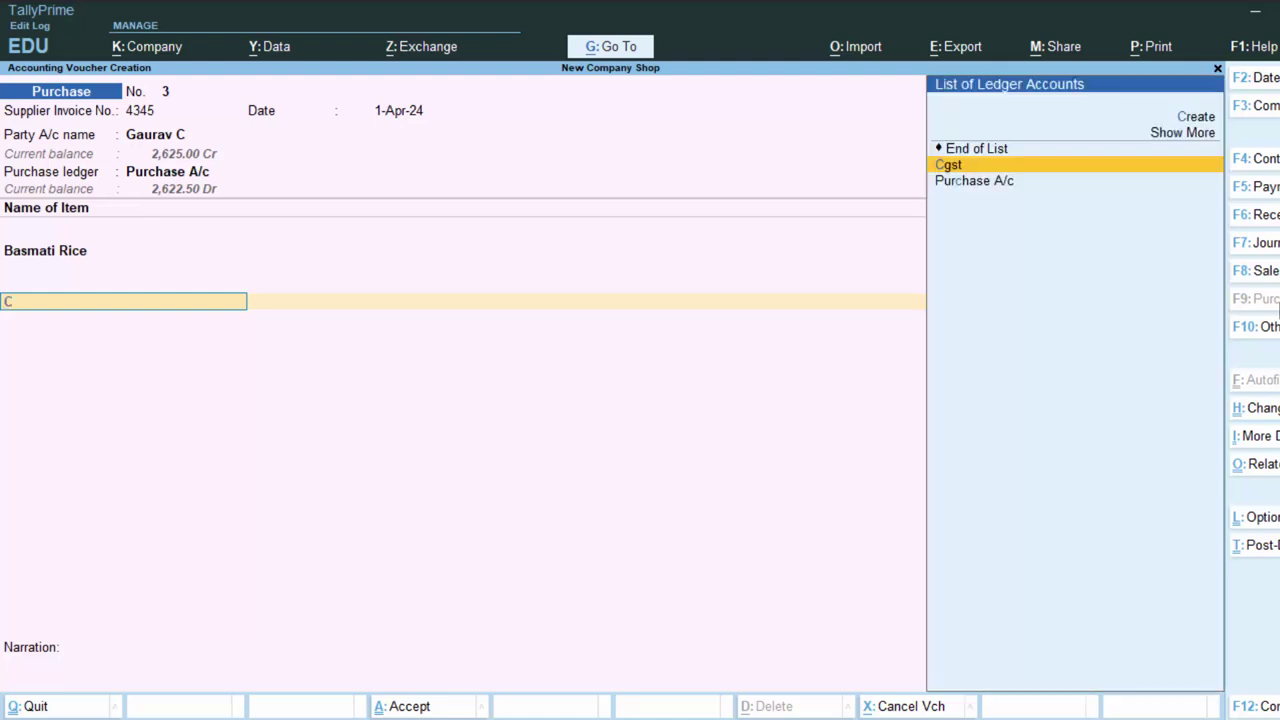
{"action": "key", "text": "Return"}
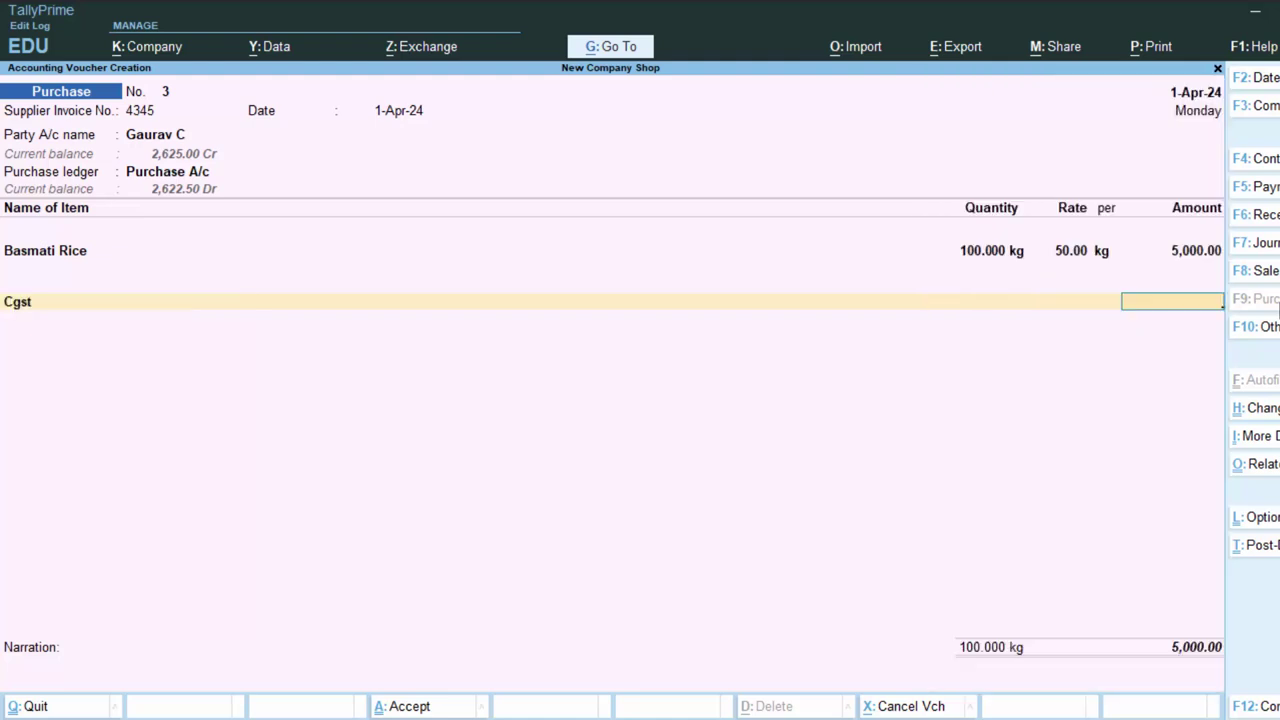
{"action": "key", "text": "BackSpace"}
{"action": "key", "text": "Up"}
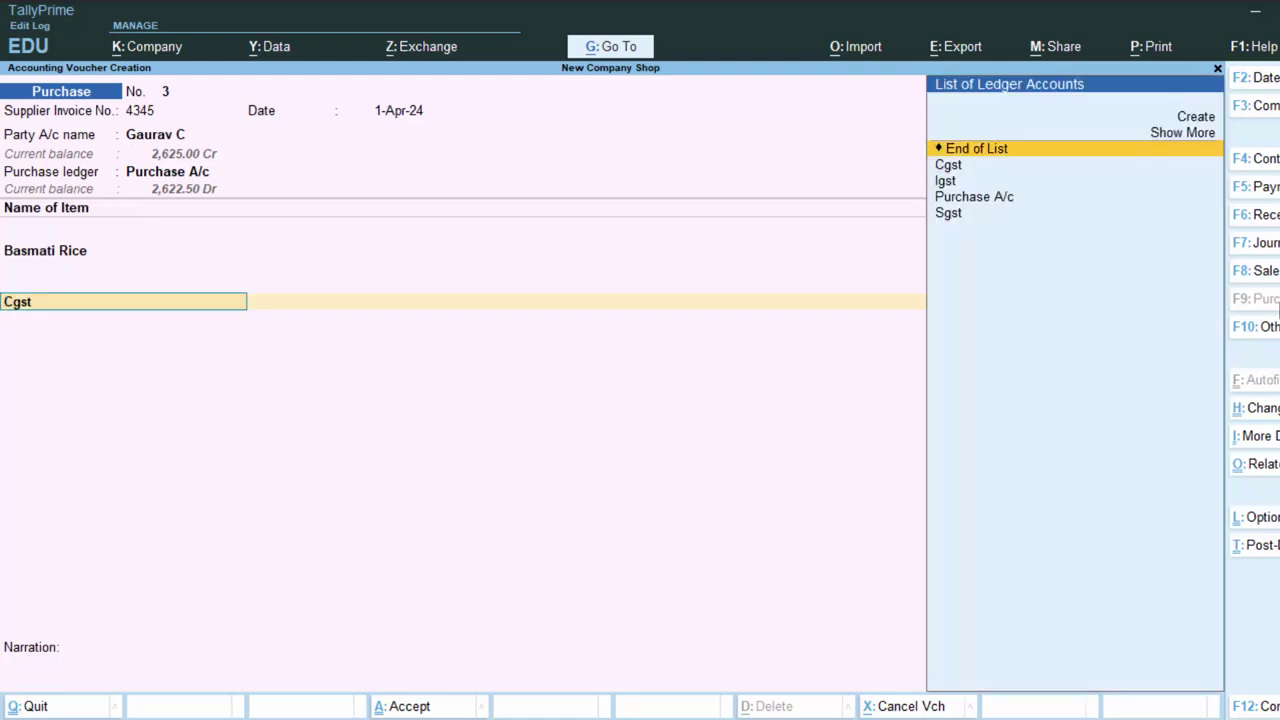
{"action": "key", "text": "Return"}
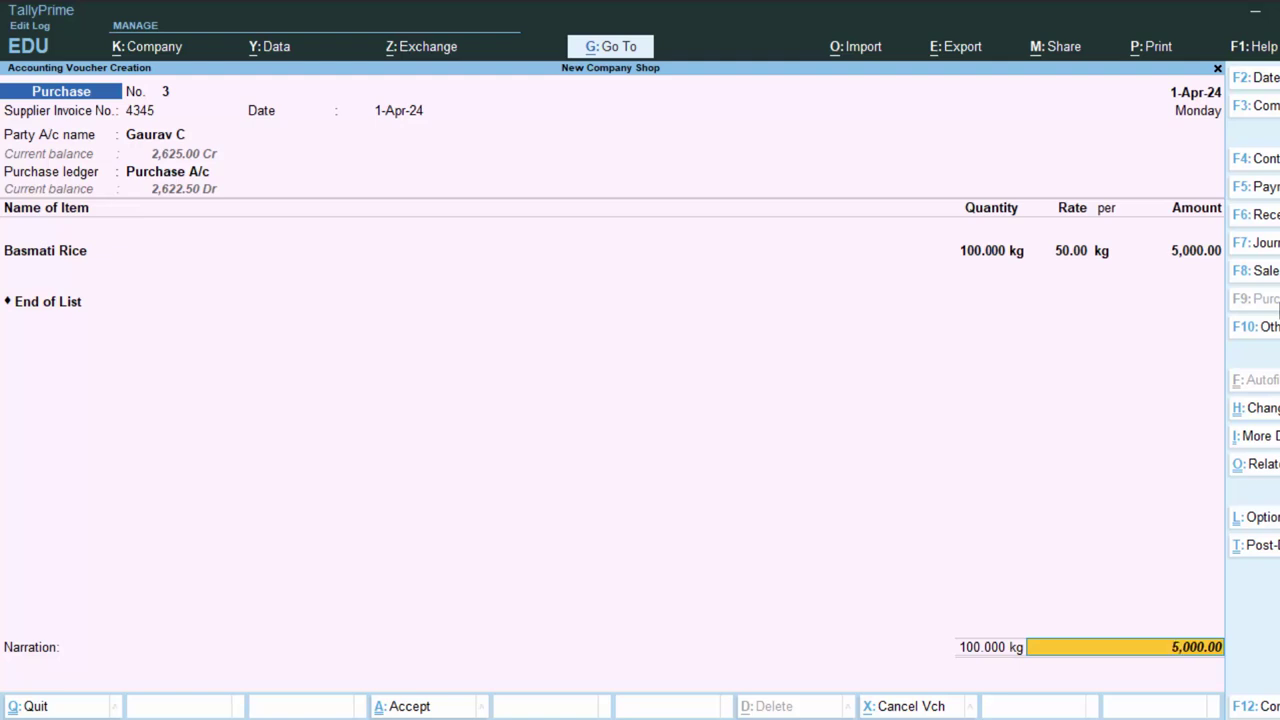
Enter the narration "The Goods have been Purchased on credit" for the purchase voucher
{"action": "key", "text": "Return"}
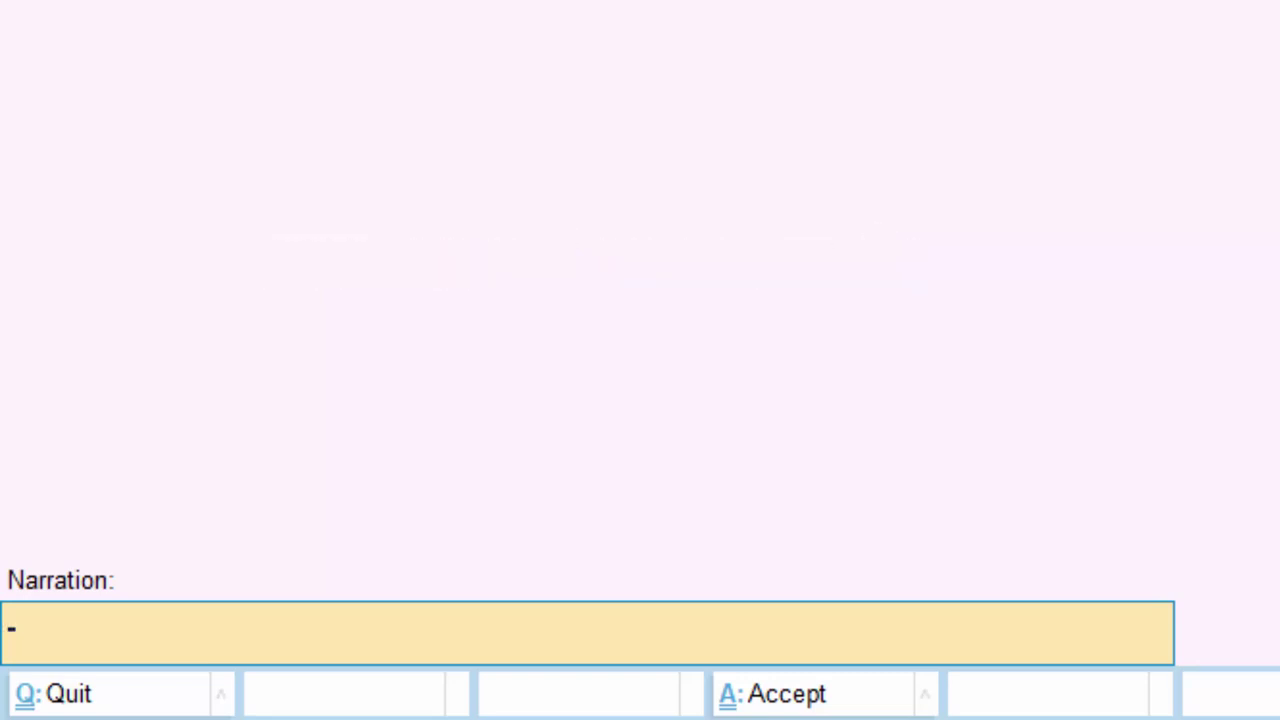
{"action": "type", "text": "-"}
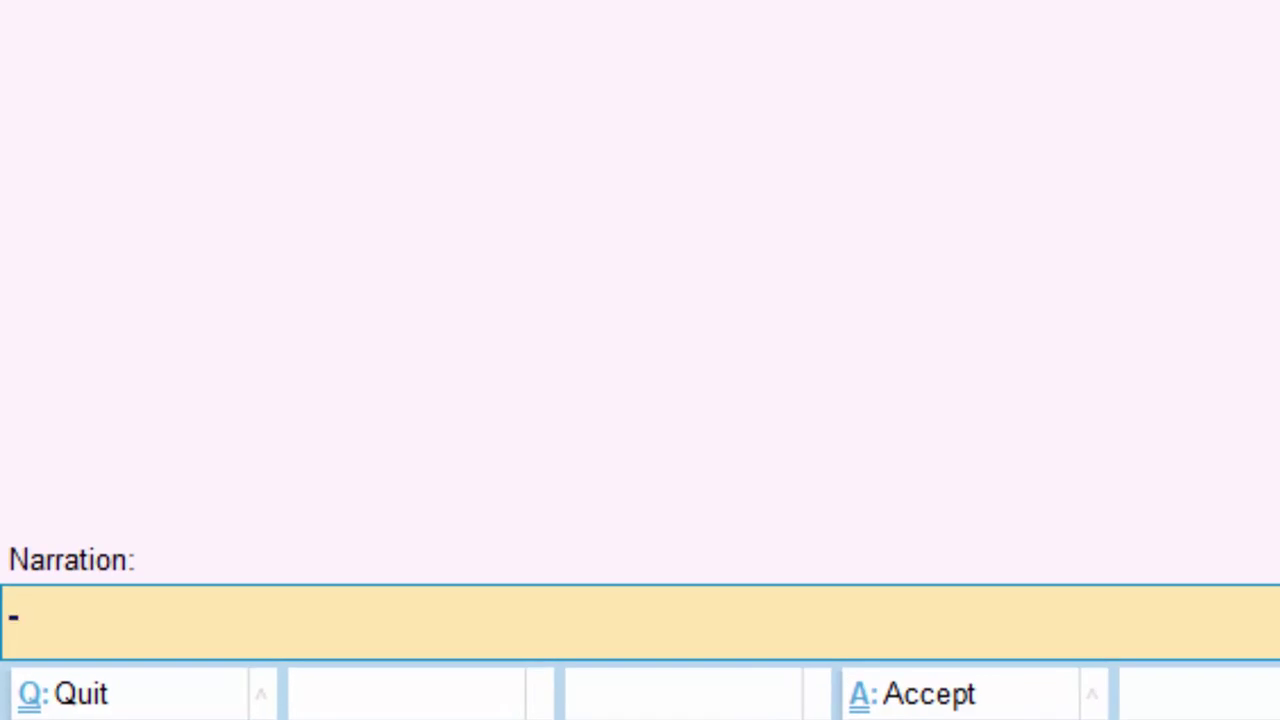
{"action": "type", "text": "The G"}
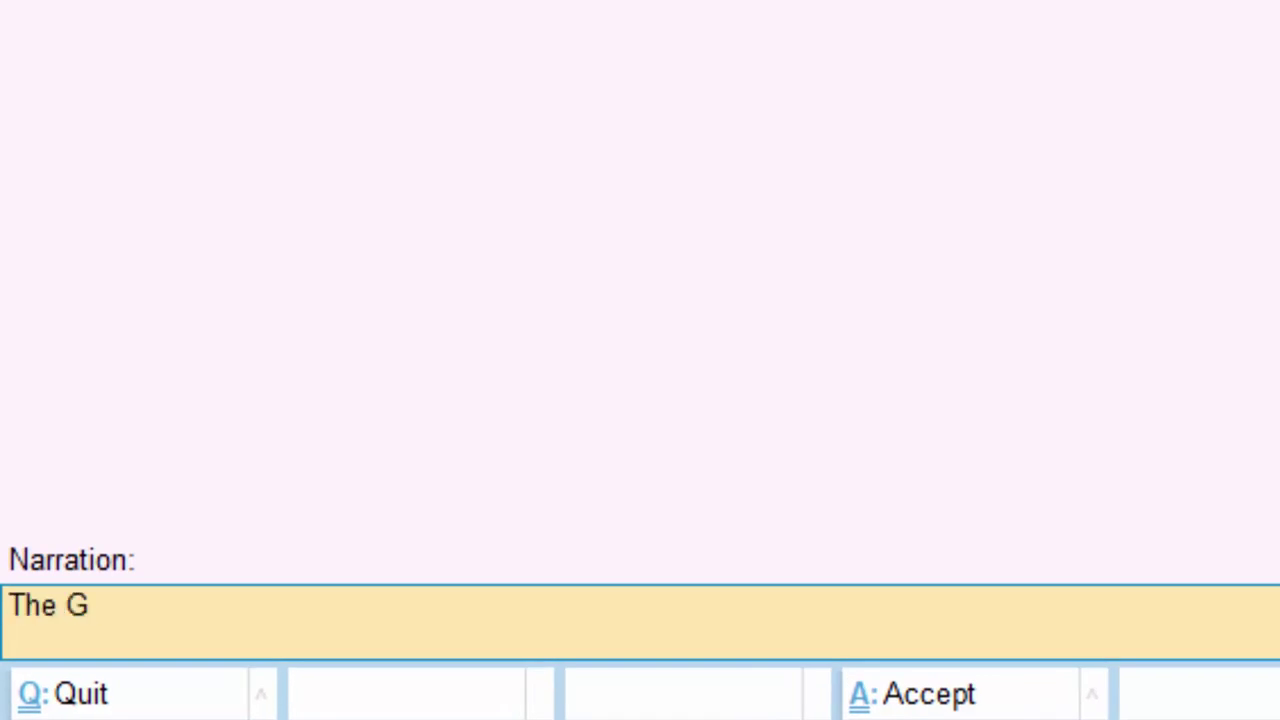
{"action": "type", "text": "oods have"}
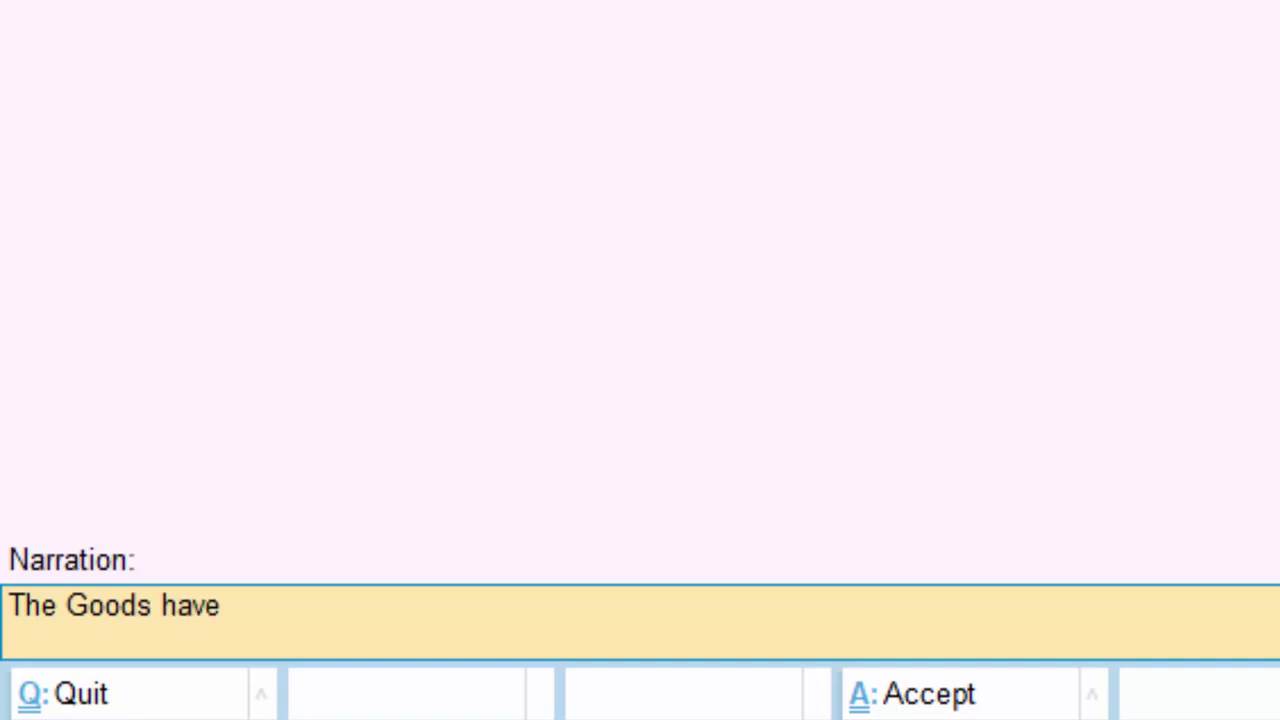
{"action": "type", "text": " been Pu"}
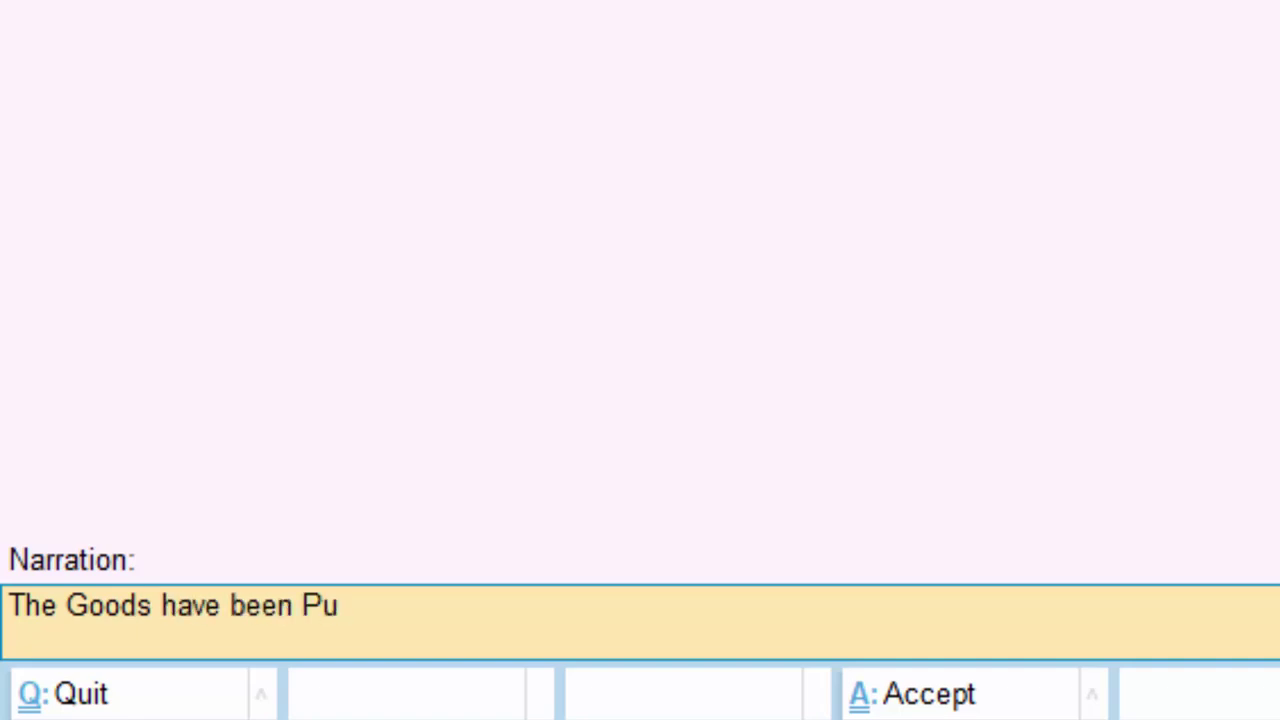
{"action": "type", "text": "rched"}
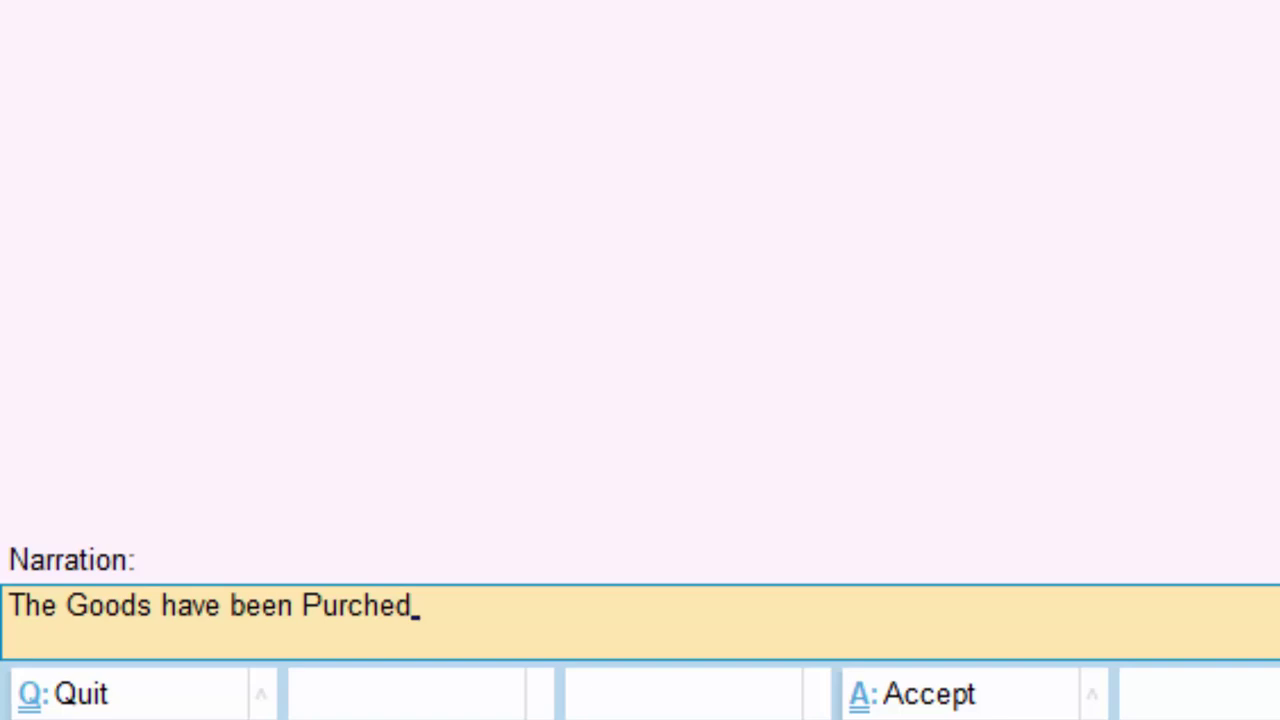
{"action": "key", "text": "BackSpace"}
{"action": "key", "text": "BackSpace"}
{"action": "key", "text": "BackSpace"}
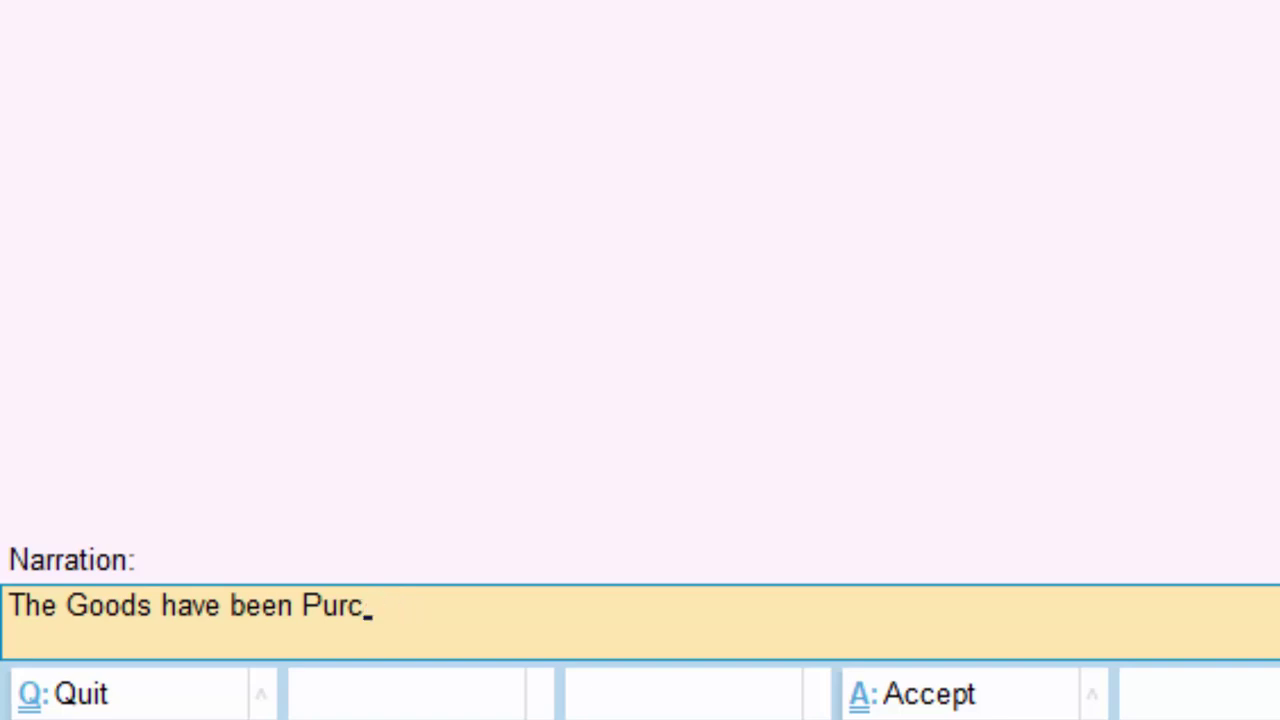
{"action": "type", "text": "have"}
{"action": "key", "text": "BackSpace"}
{"action": "type", "text": "se"}
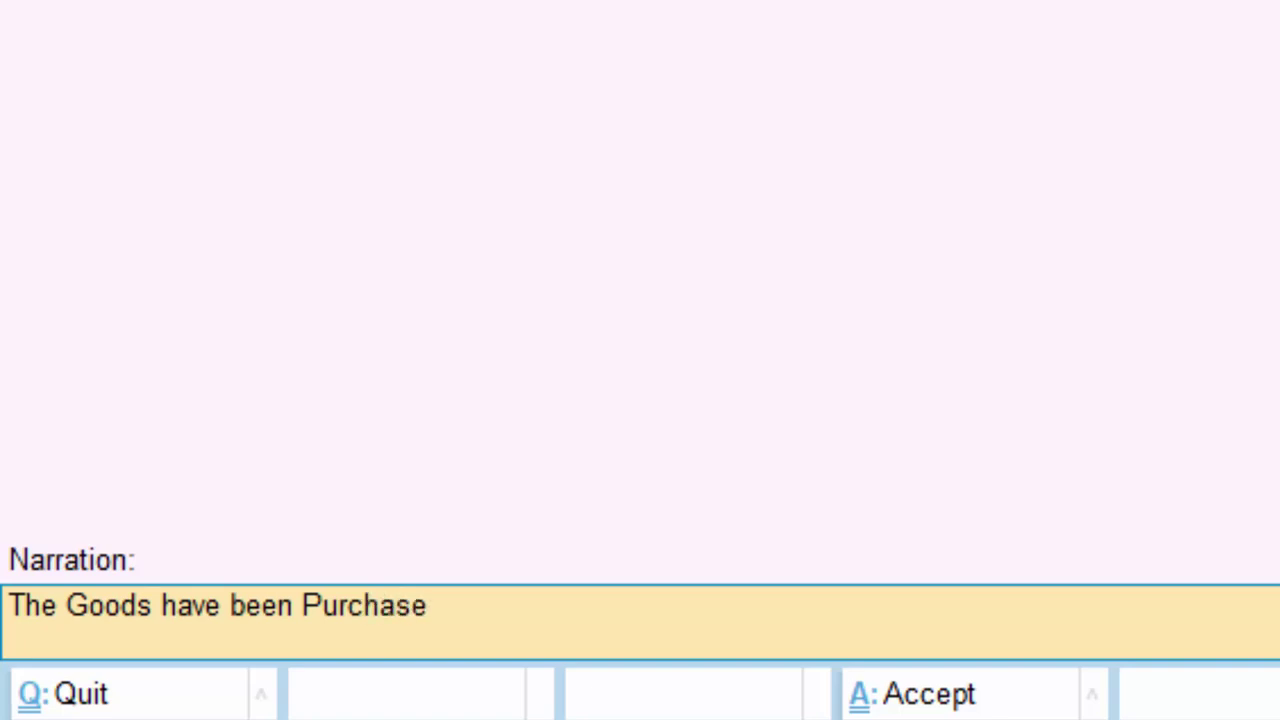
{"action": "type", "text": "d on credit"}
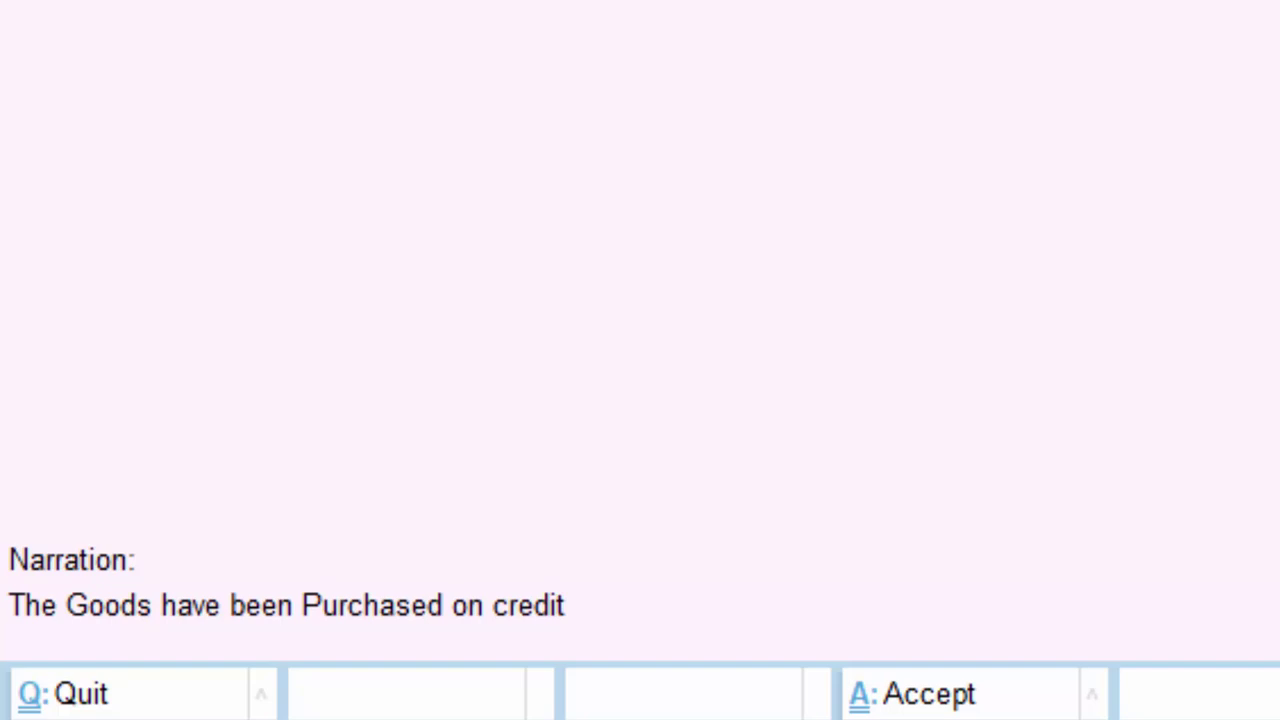
Add Igst of 250.00 below the Basmati Rice item, then save the purchase voucher and return to the Gateway of Tally
{"action": "key", "text": "Return"}
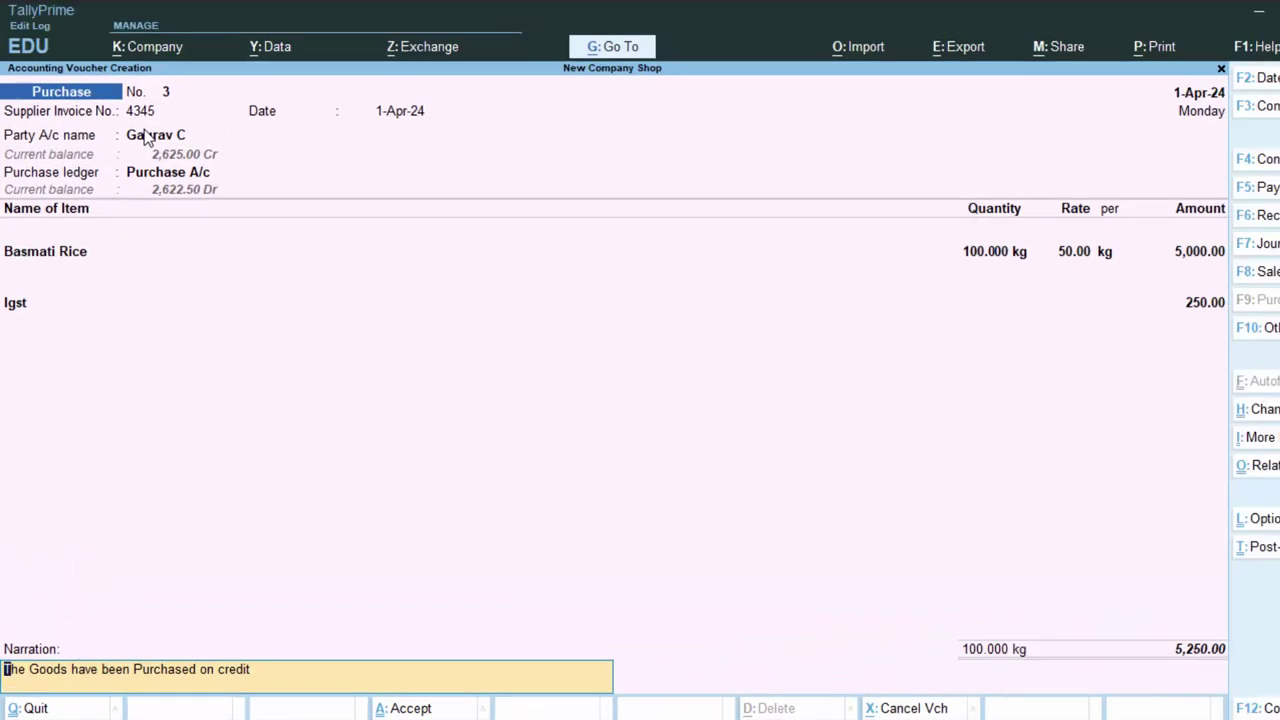
{"action": "key", "text": "Return"}
{"action": "key", "text": "y"}
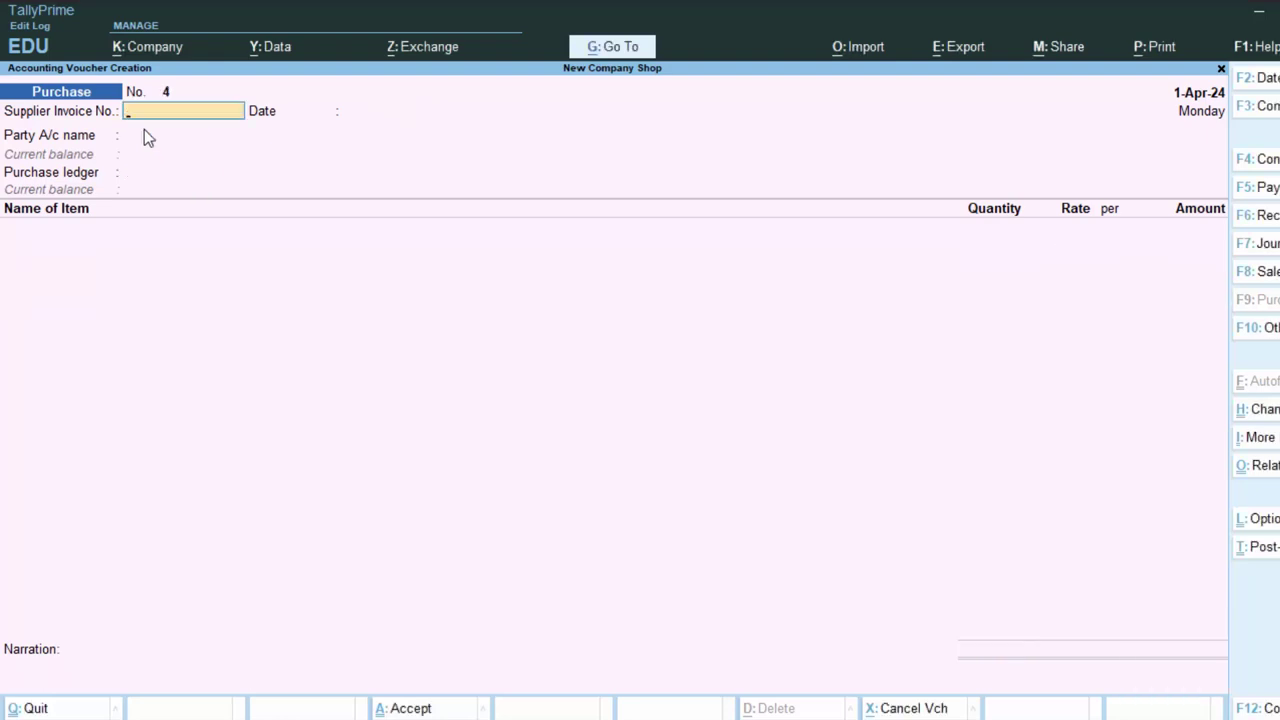
{"action": "key", "text": "Escape"}
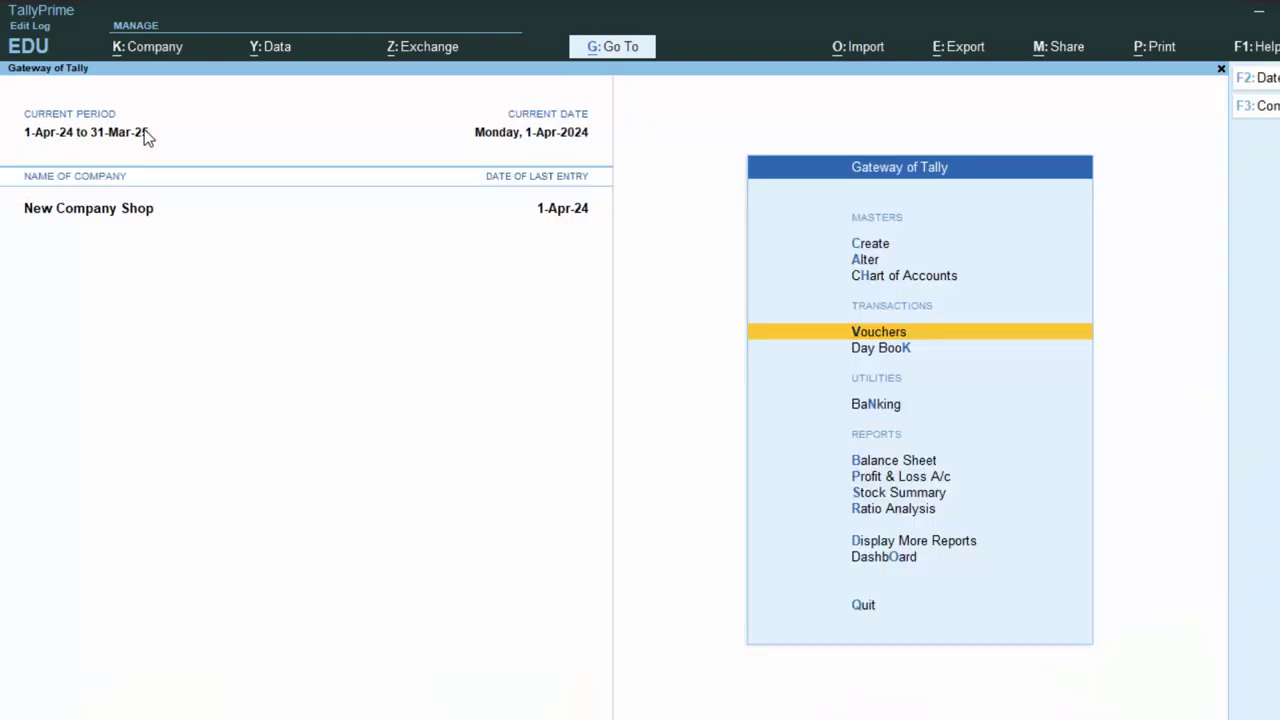
Open the Day Book and bring up the last purchase voucher in the list, No. 3, for alteration
{"action": "key", "text": "k"}
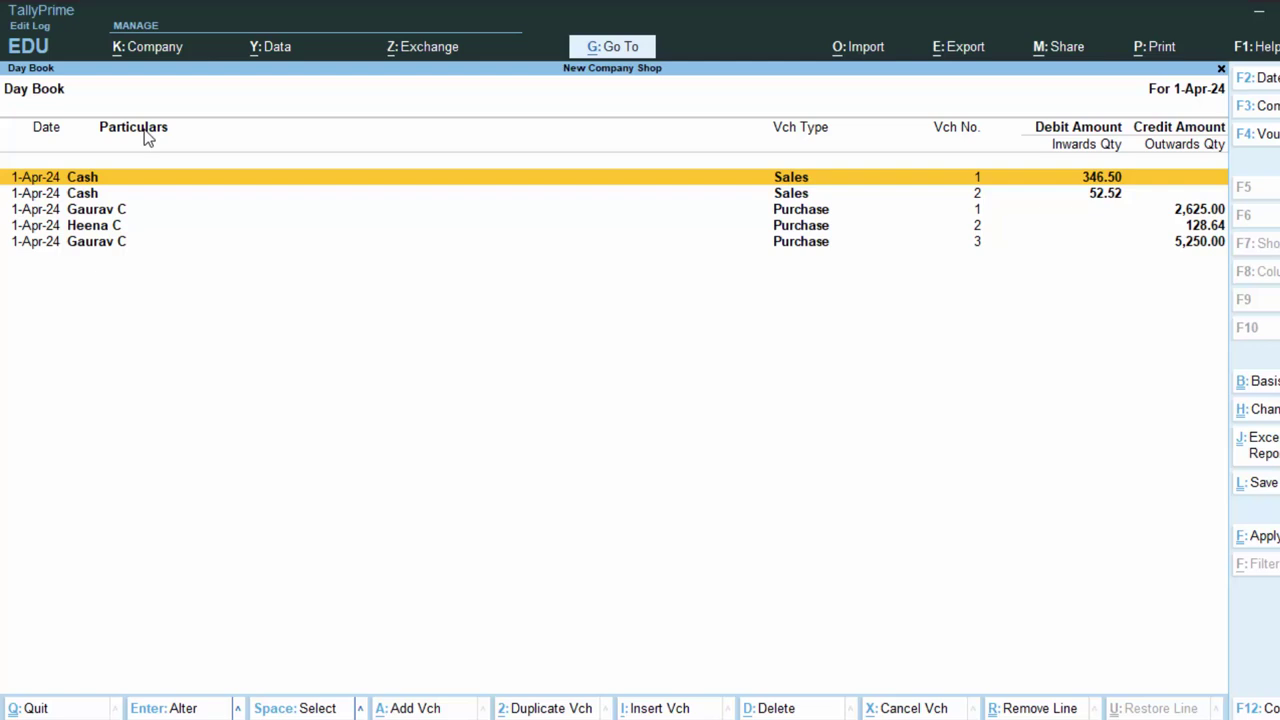
{"action": "key", "text": "Down"}
{"action": "key", "text": "Down"}
{"action": "key", "text": "Down"}
{"action": "key", "text": "Down"}
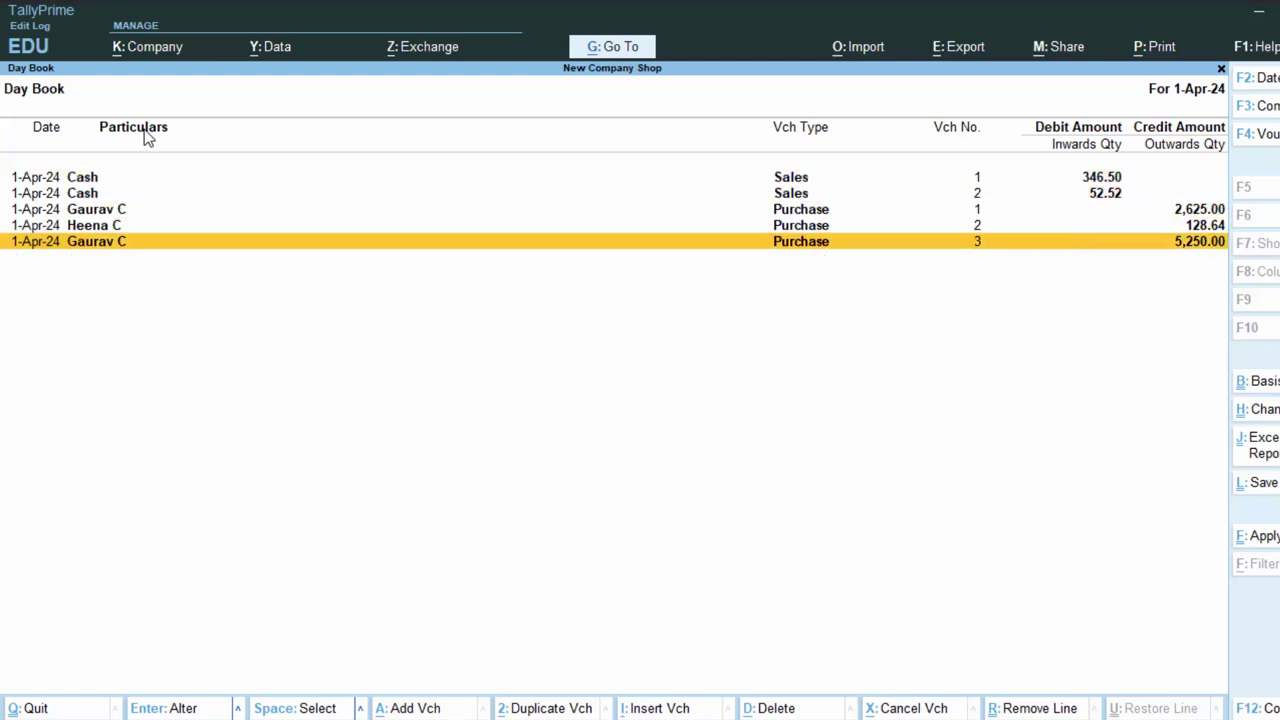
{"action": "key", "text": "Return"}
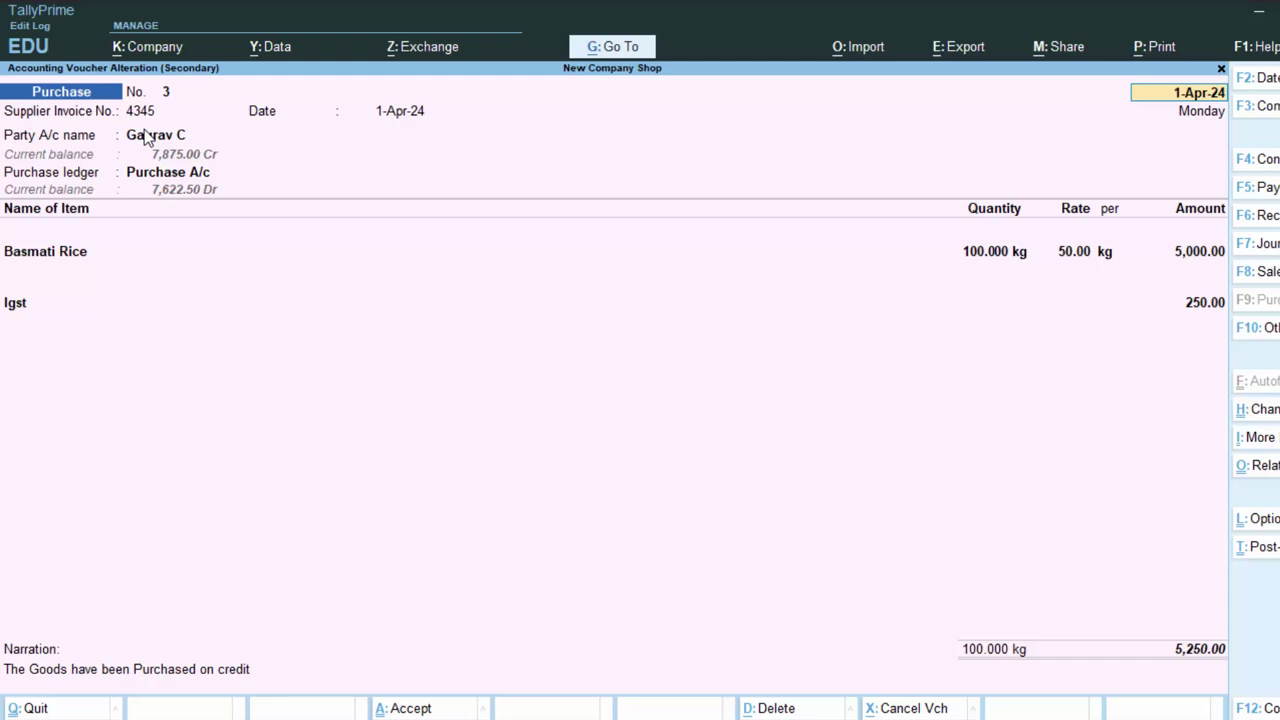
Preview the printed invoice of the open purchase voucher, examine it enlarged from header to footer, and close the preview
{"action": "key", "text": "alt+p"}
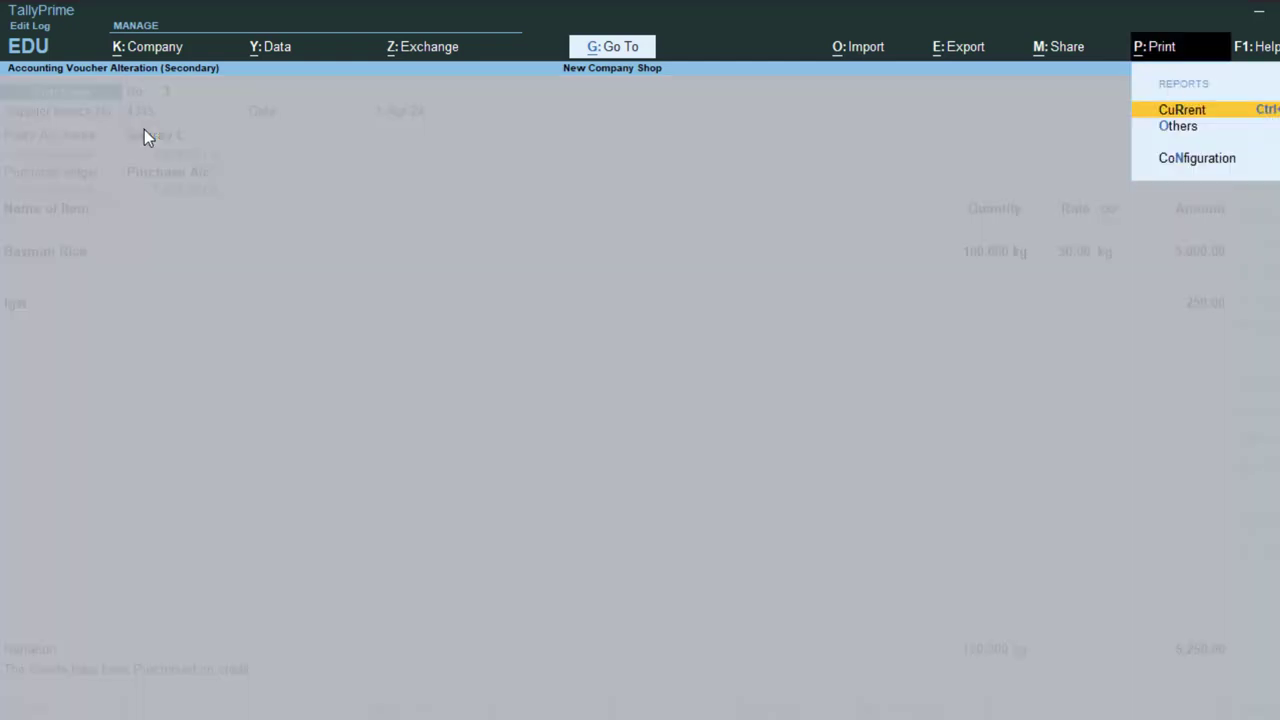
{"action": "key", "text": "r"}
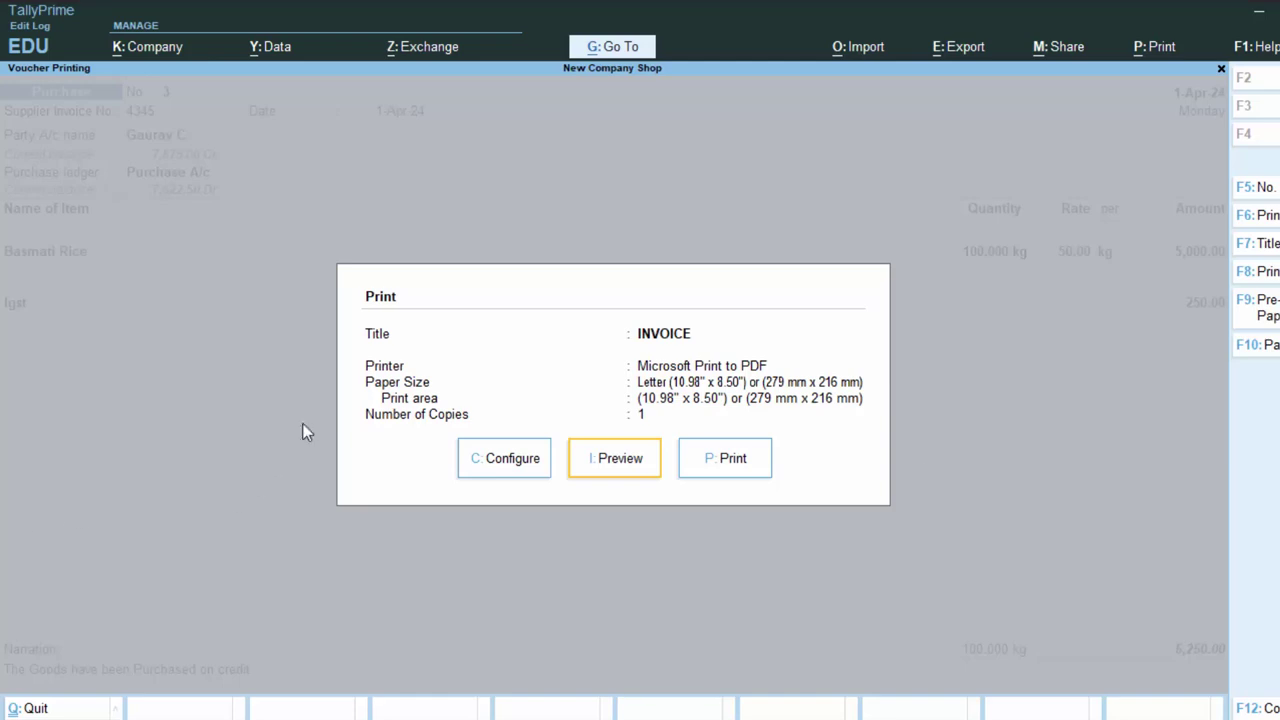
{"action": "left_click", "coordinate": [642, 464]}
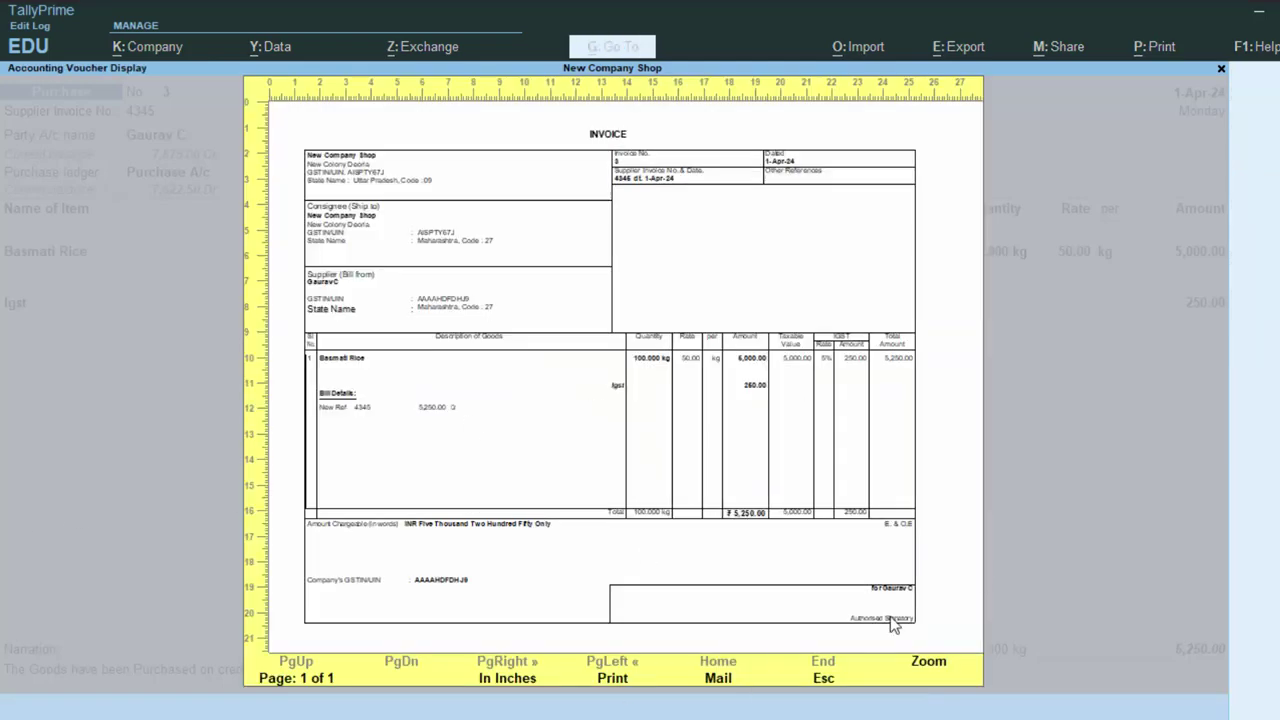
{"action": "left_click", "coordinate": [940, 666]}
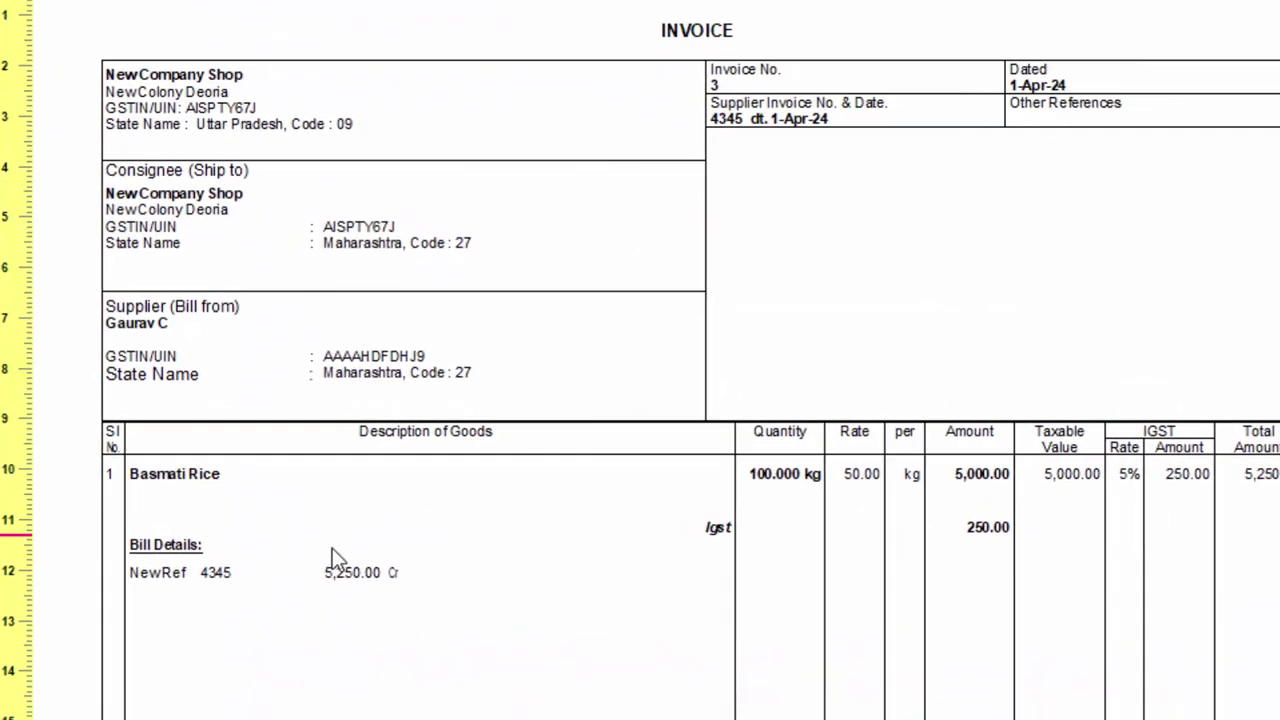
{"action": "scroll", "coordinate": [500, 534], "scroll_direction": "down", "scroll_amount": 2}
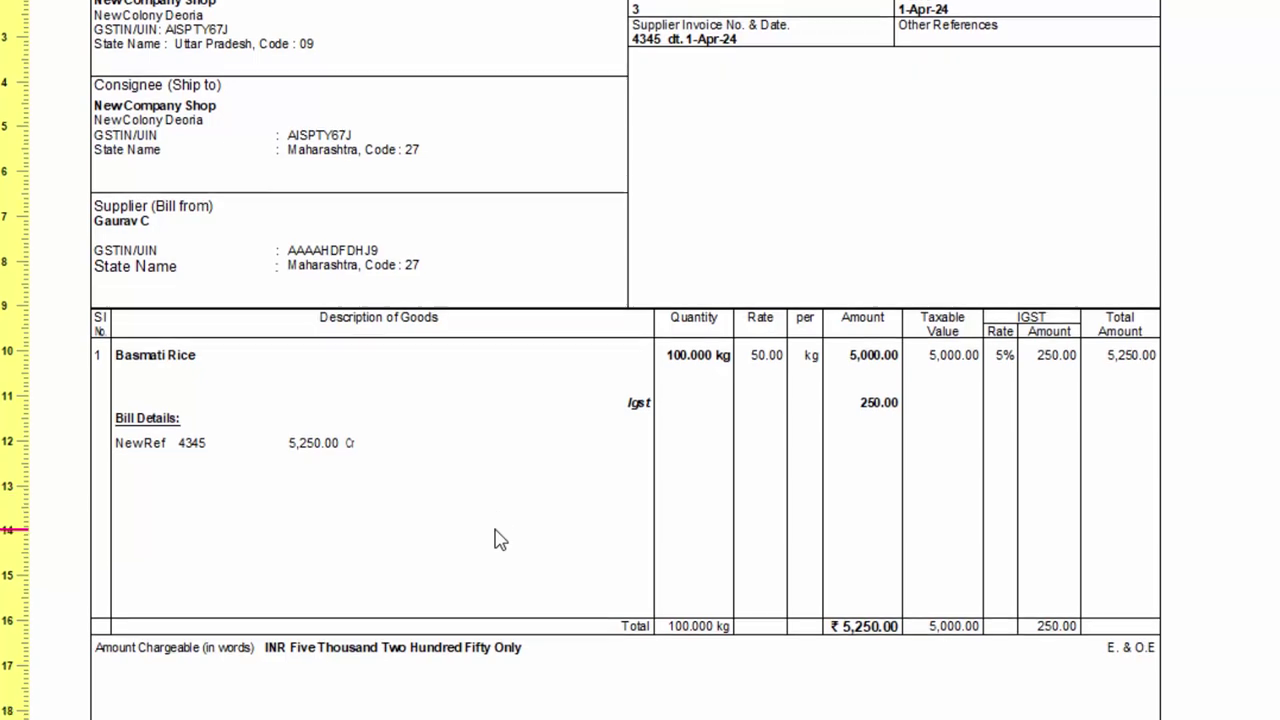
{"action": "scroll", "coordinate": [500, 537], "scroll_direction": "down", "scroll_amount": 2}
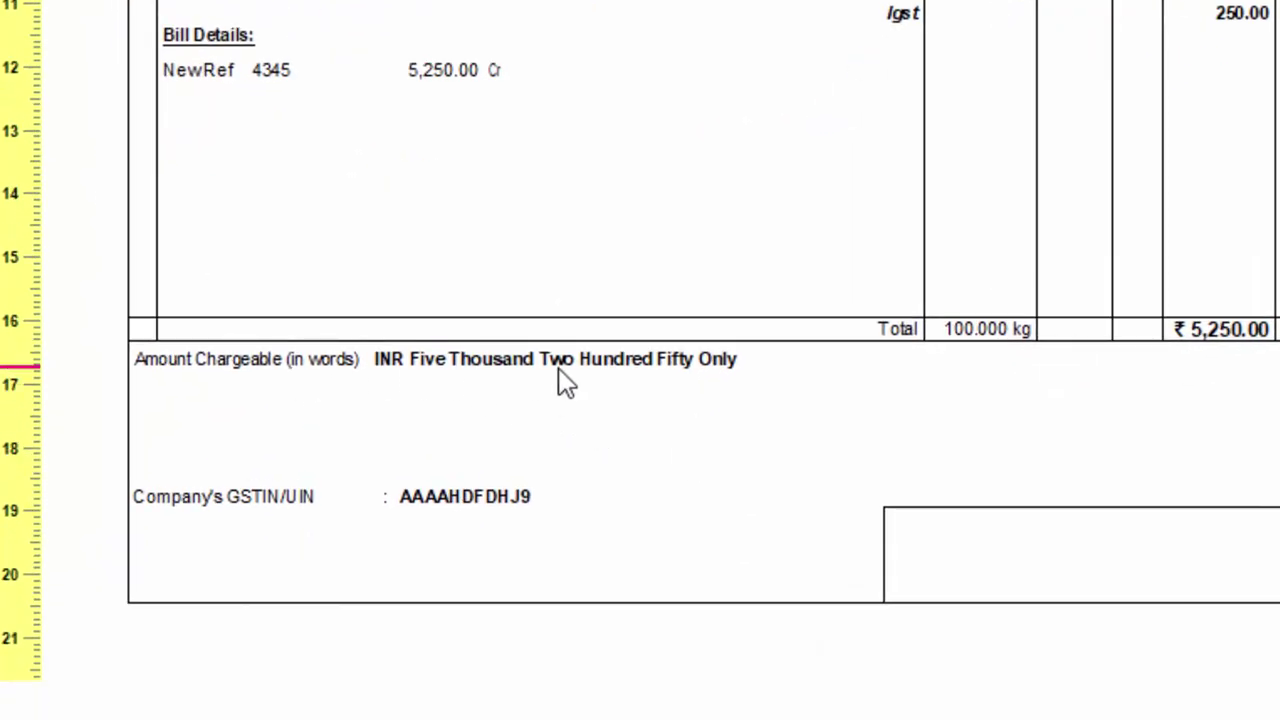
{"action": "scroll", "coordinate": [738, 386], "scroll_direction": "up", "scroll_amount": 1}
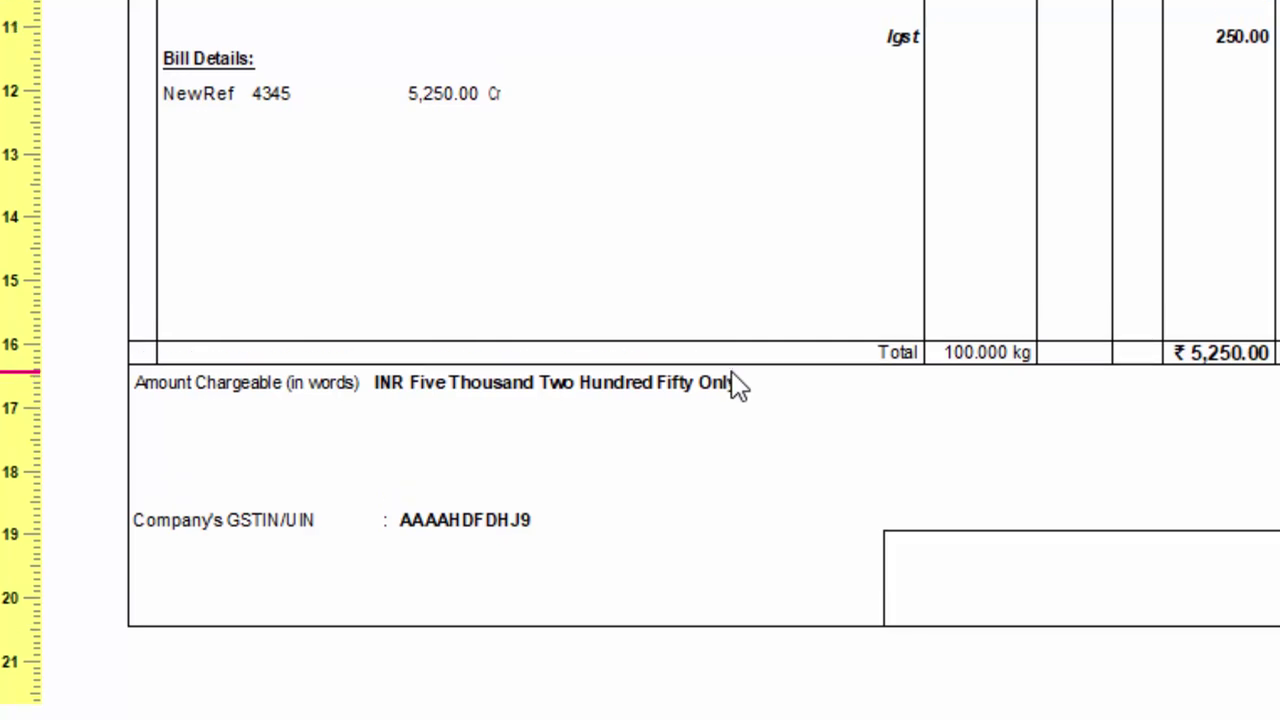
{"action": "scroll", "coordinate": [738, 386], "scroll_direction": "up", "scroll_amount": 5}
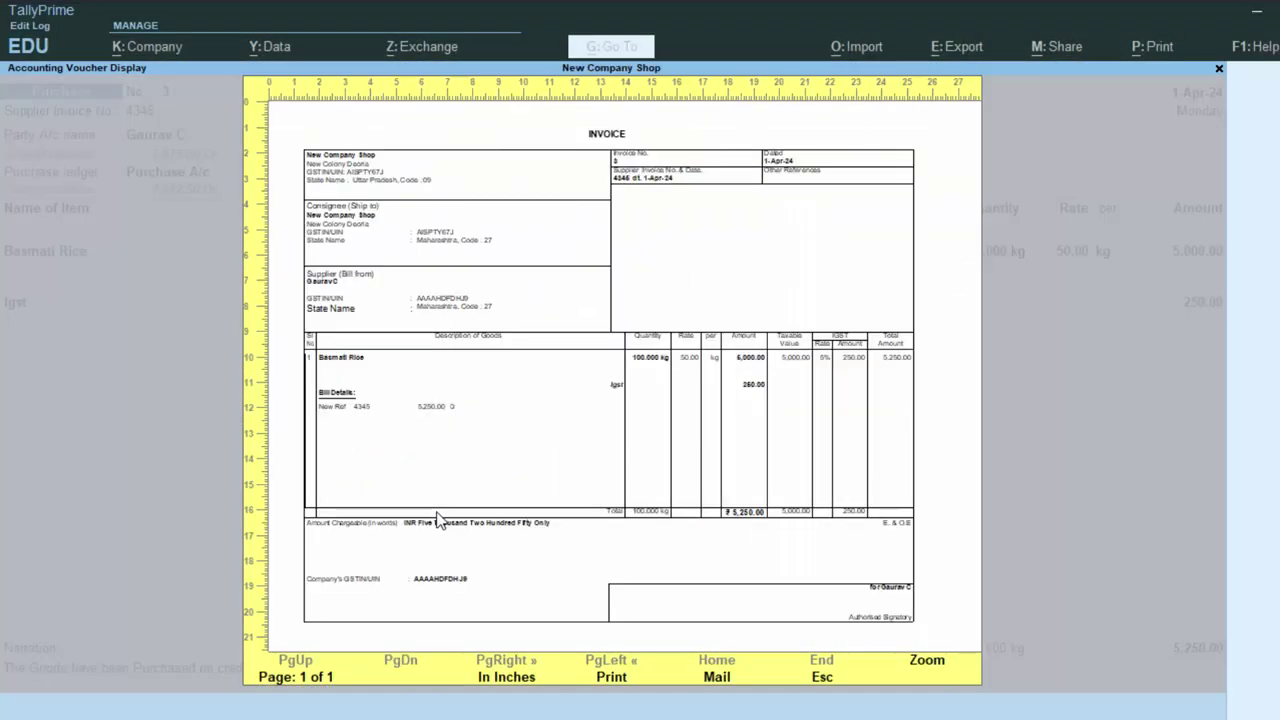
{"action": "key", "text": "Escape"}
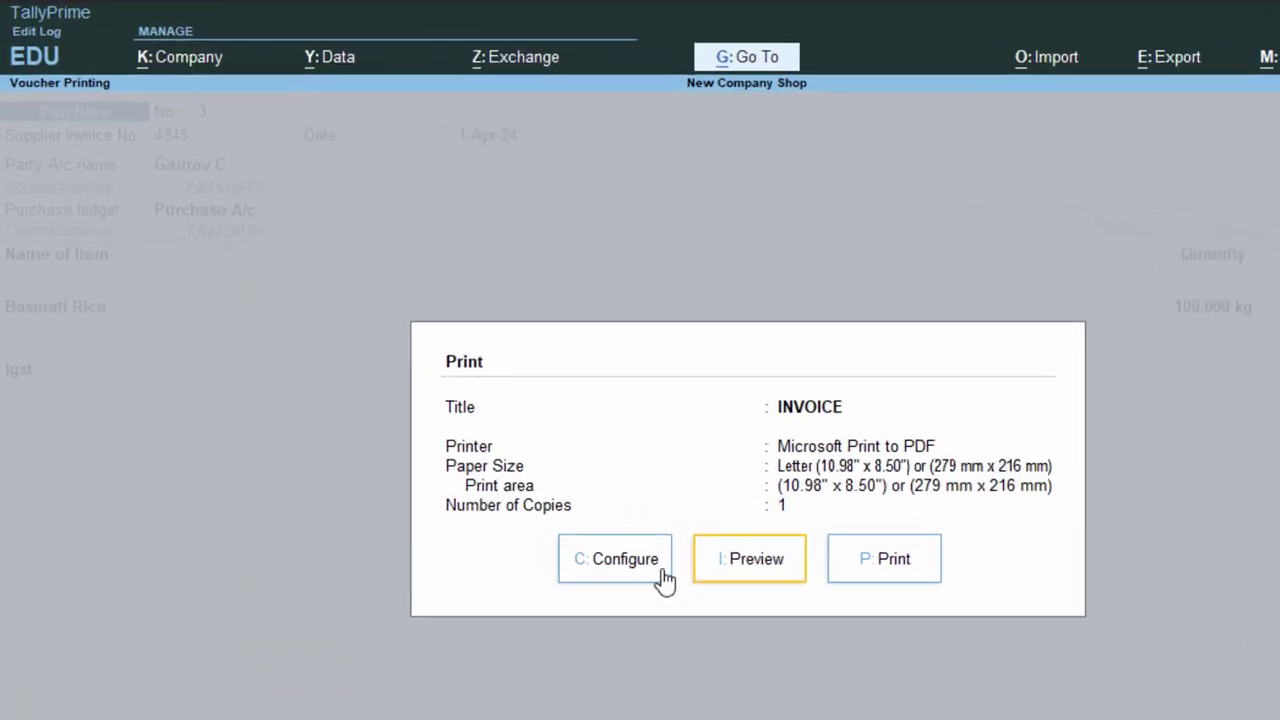
Set Show Narration to Yes in the expanded print configuration of the invoice and accept the configuration
{"action": "left_click", "coordinate": [664, 578]}
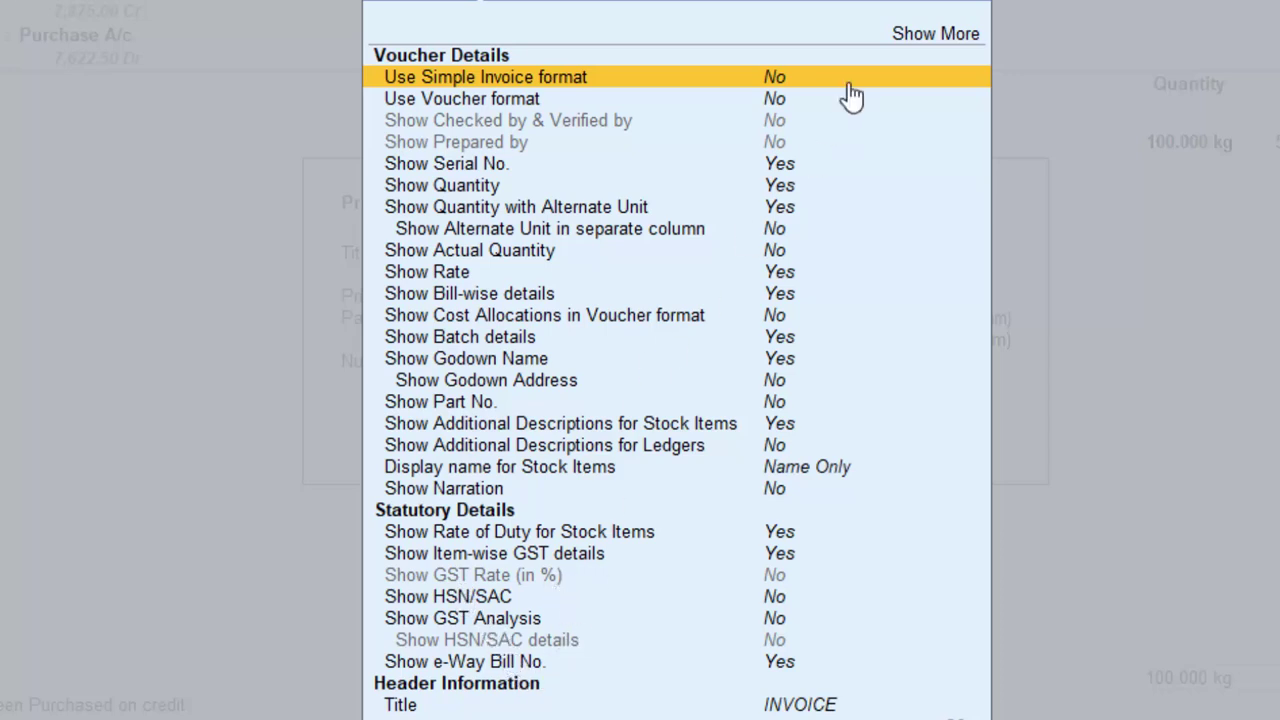
{"action": "left_click", "coordinate": [910, 36]}
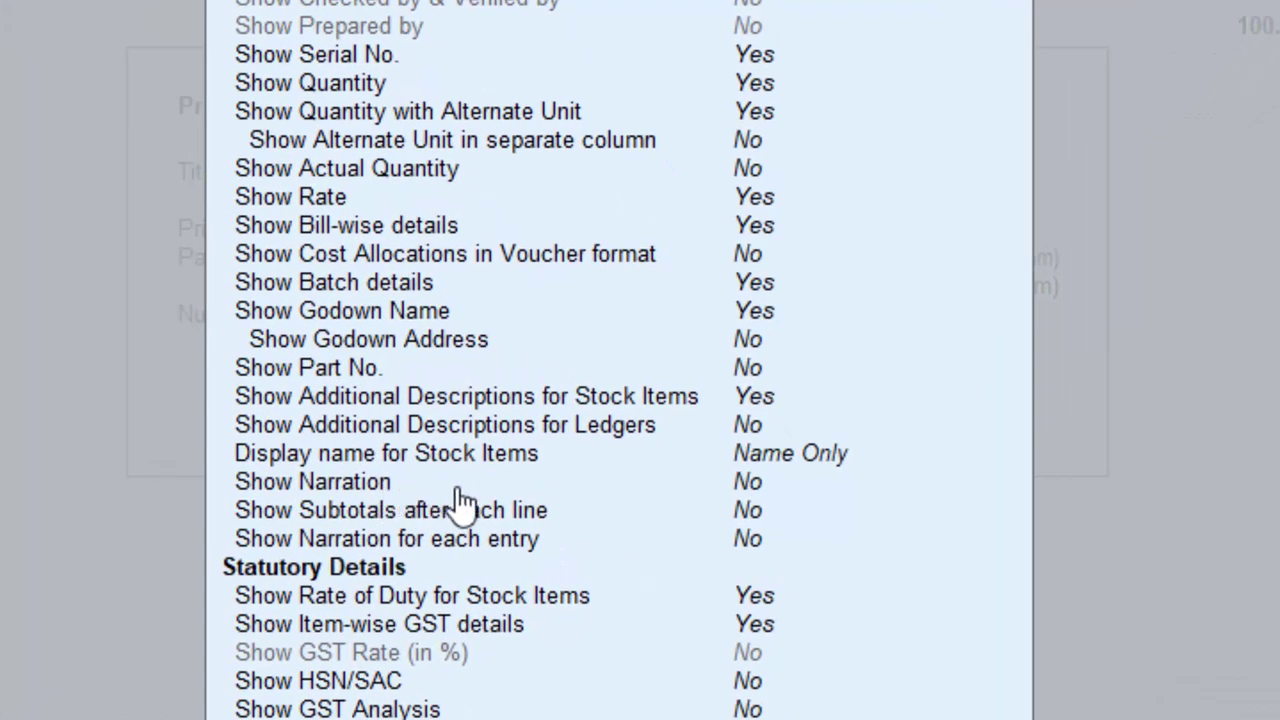
{"action": "left_click", "coordinate": [755, 488]}
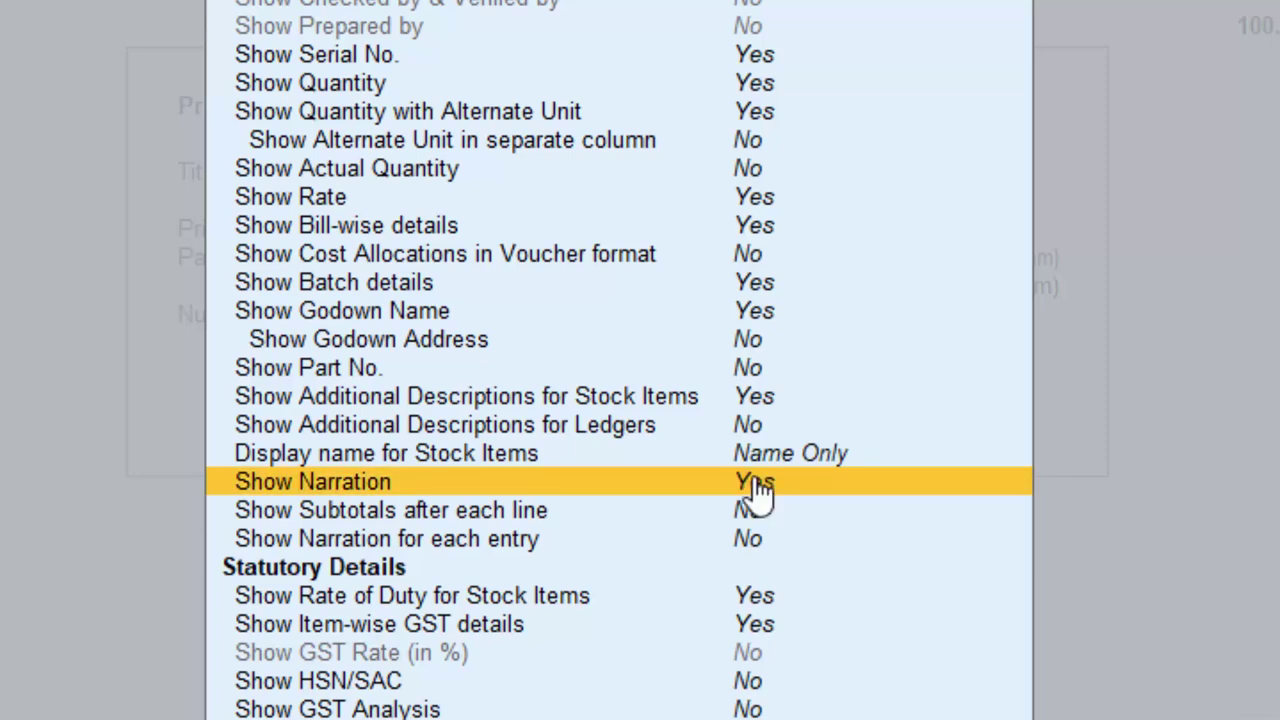
{"action": "key", "text": "ctrl+a"}
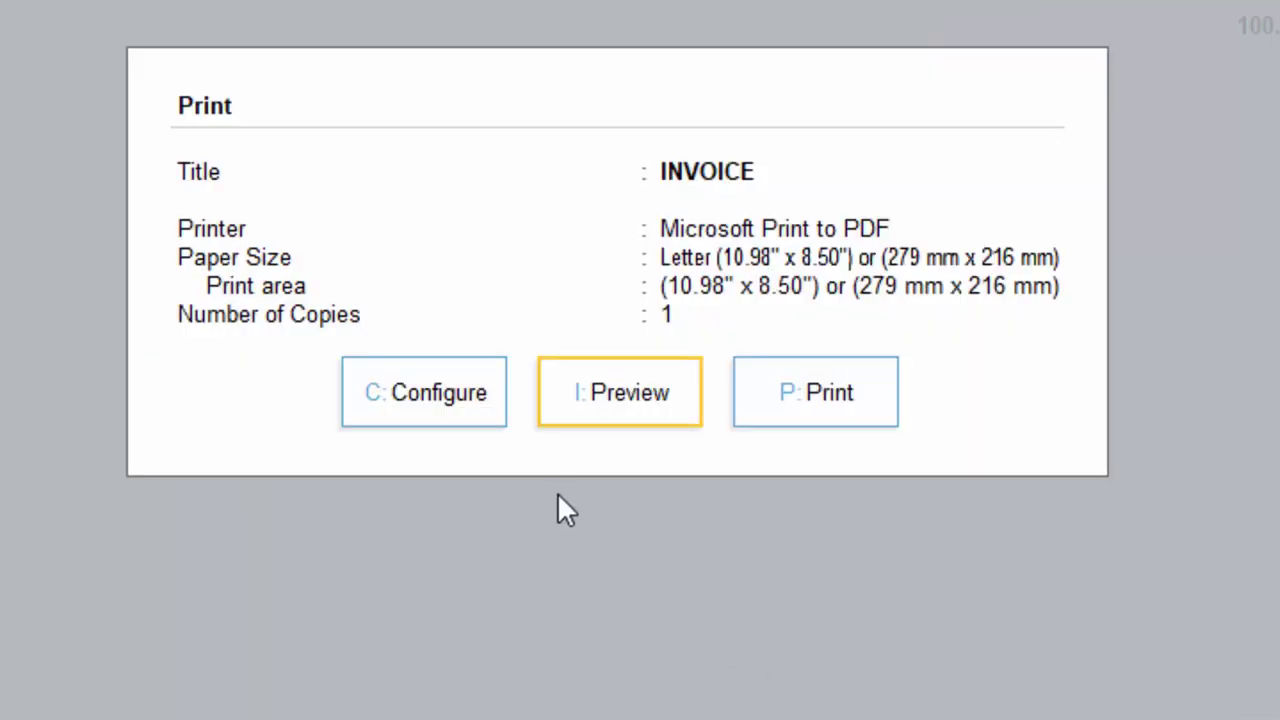
Preview the invoice again to check the narration under the amount in words, then leave the voucher and return to the Gateway of Tally
{"action": "left_click", "coordinate": [594, 414]}
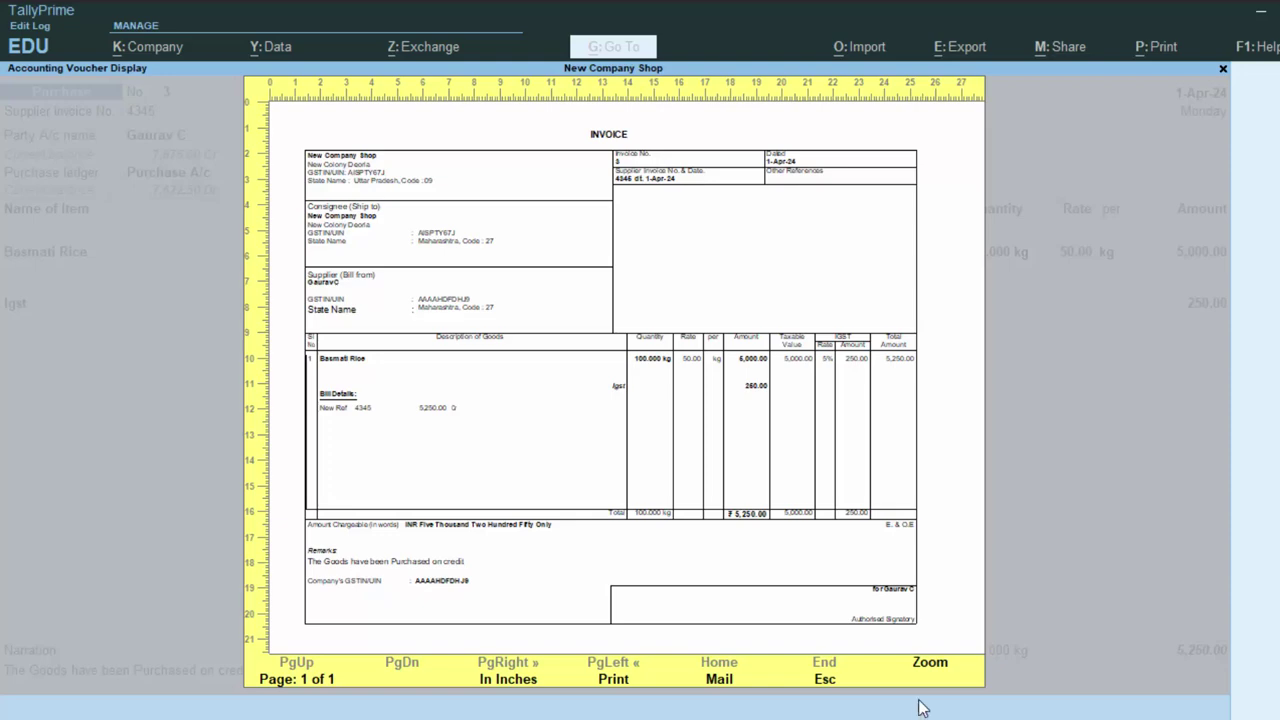
{"action": "left_click", "coordinate": [930, 663]}
{"action": "scroll", "coordinate": [337, 623], "scroll_direction": "down", "scroll_amount": 4}
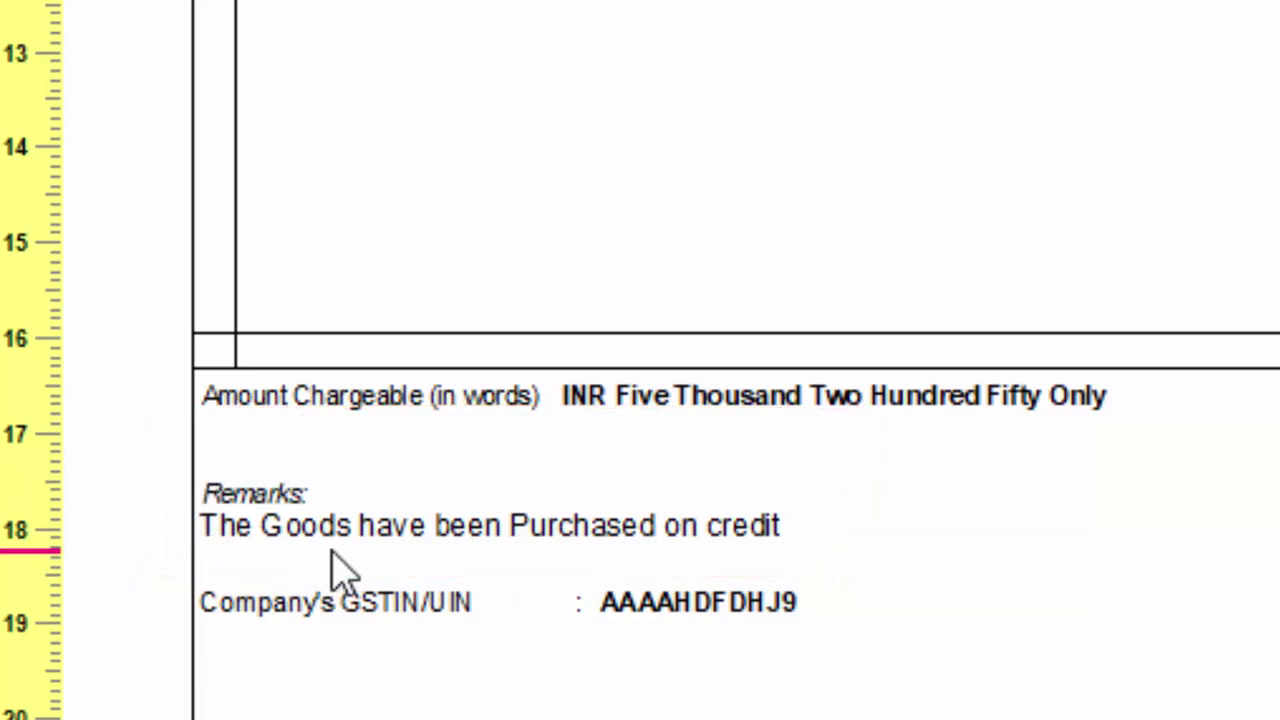
{"action": "key", "text": "Escape"}
{"action": "key", "text": "Escape"}
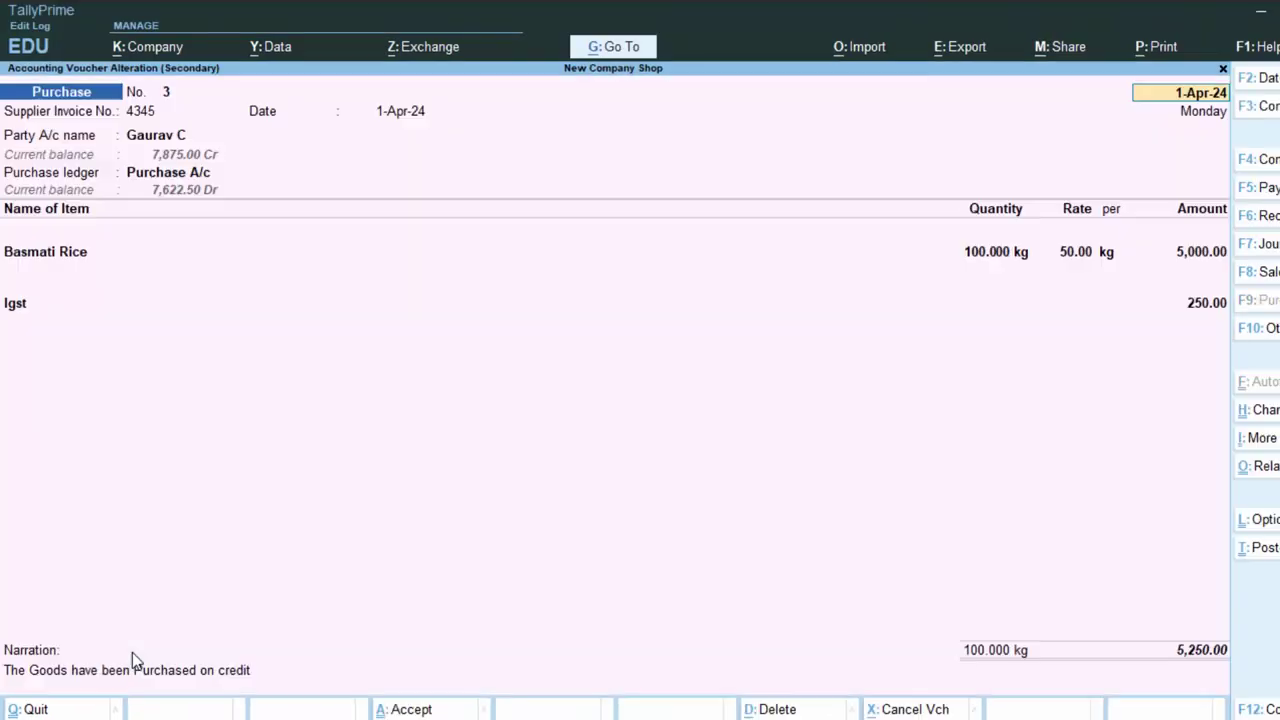
{"action": "key", "text": "Escape"}
{"action": "key", "text": "Return"}
{"action": "key", "text": "Escape"}
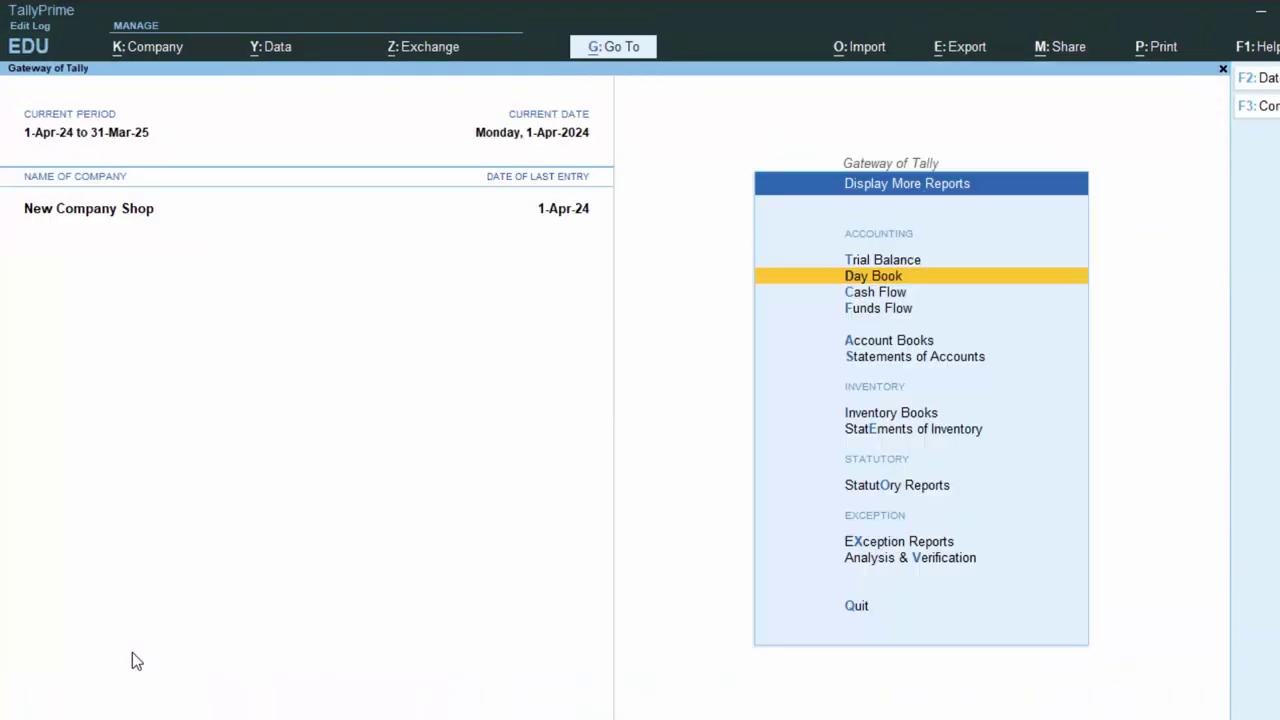
{"action": "key", "text": "Escape"}
Start a sales voucher with Cash as the party account and leave all dispatch details blank
{"action": "key", "text": "v"}
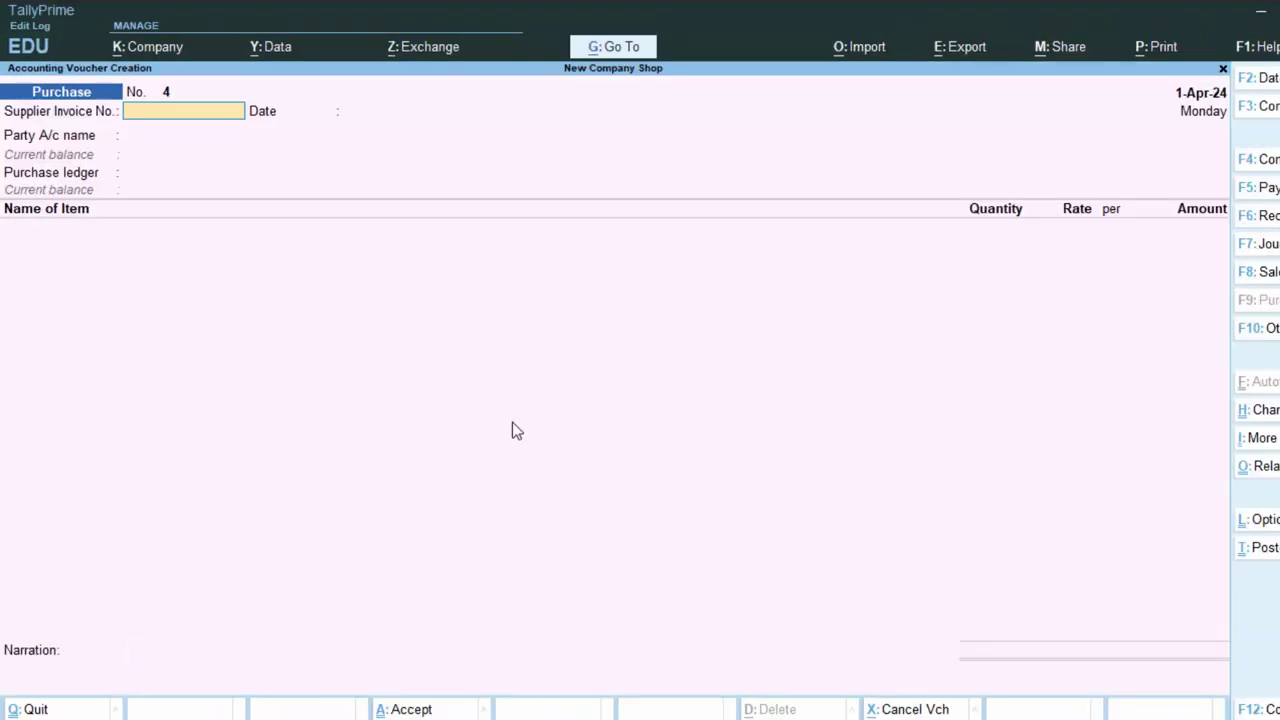
{"action": "key", "text": "F8"}
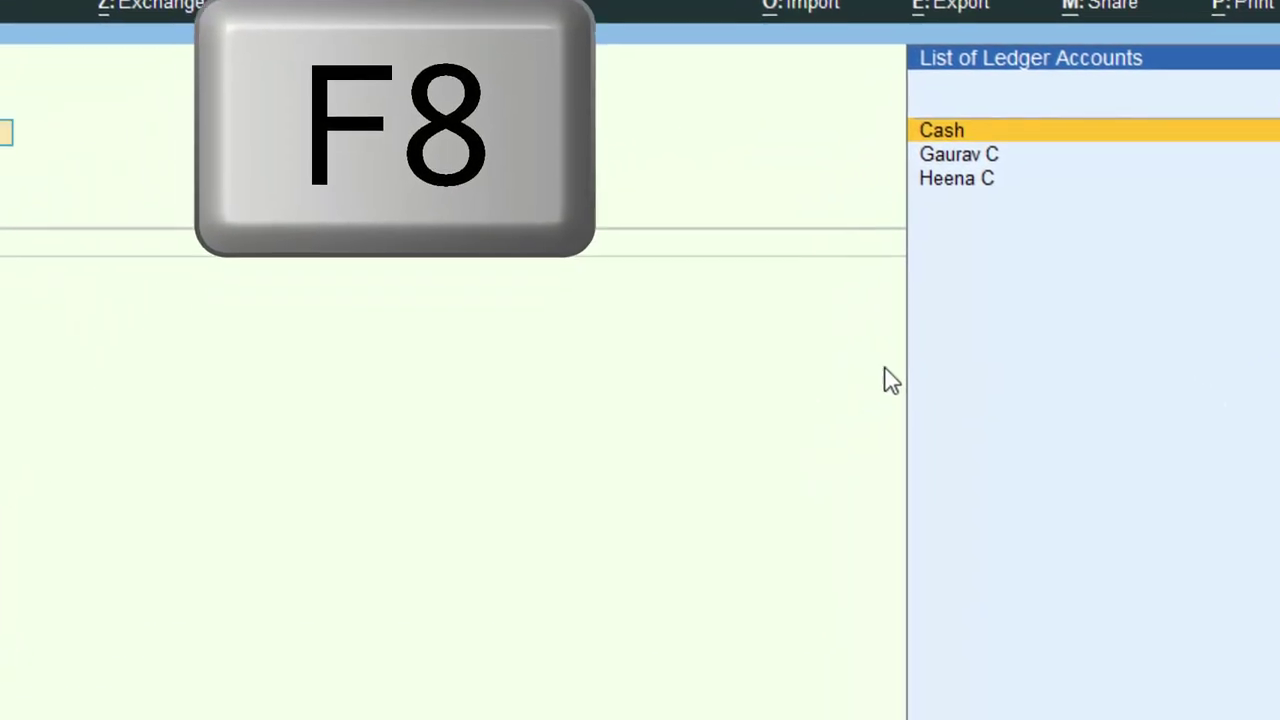
{"action": "key", "text": "Return"}
{"action": "key", "text": "Return"}
{"action": "key", "text": "Return"}
{"action": "key", "text": "Return"}
{"action": "key", "text": "Return"}
{"action": "key", "text": "Return"}
{"action": "key", "text": "Return"}
{"action": "key", "text": "Return"}
{"action": "key", "text": "Return"}
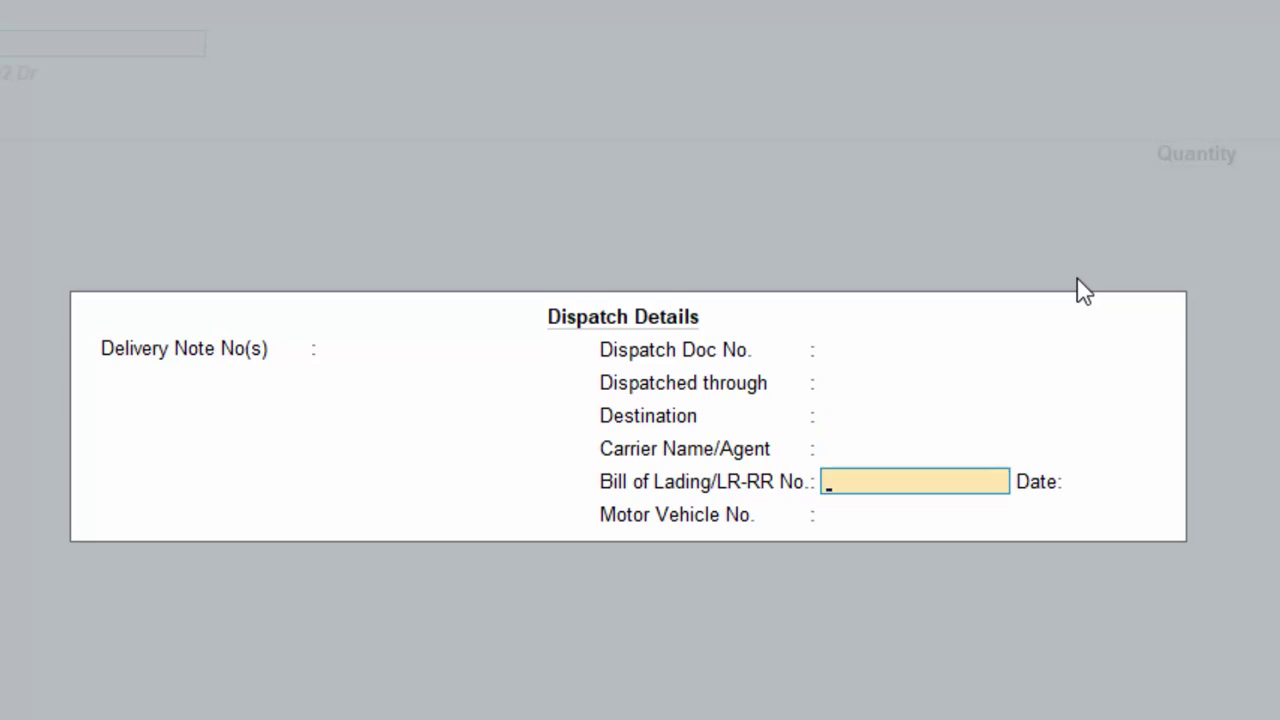
{"action": "key", "text": "Return"}
{"action": "key", "text": "Return"}
Accept the party details with Unregistered/Consumer registration, blank GSTIN and Uttar Pradesh as place of supply, and keep Sales as the sales ledger
{"action": "key", "text": "Return"}
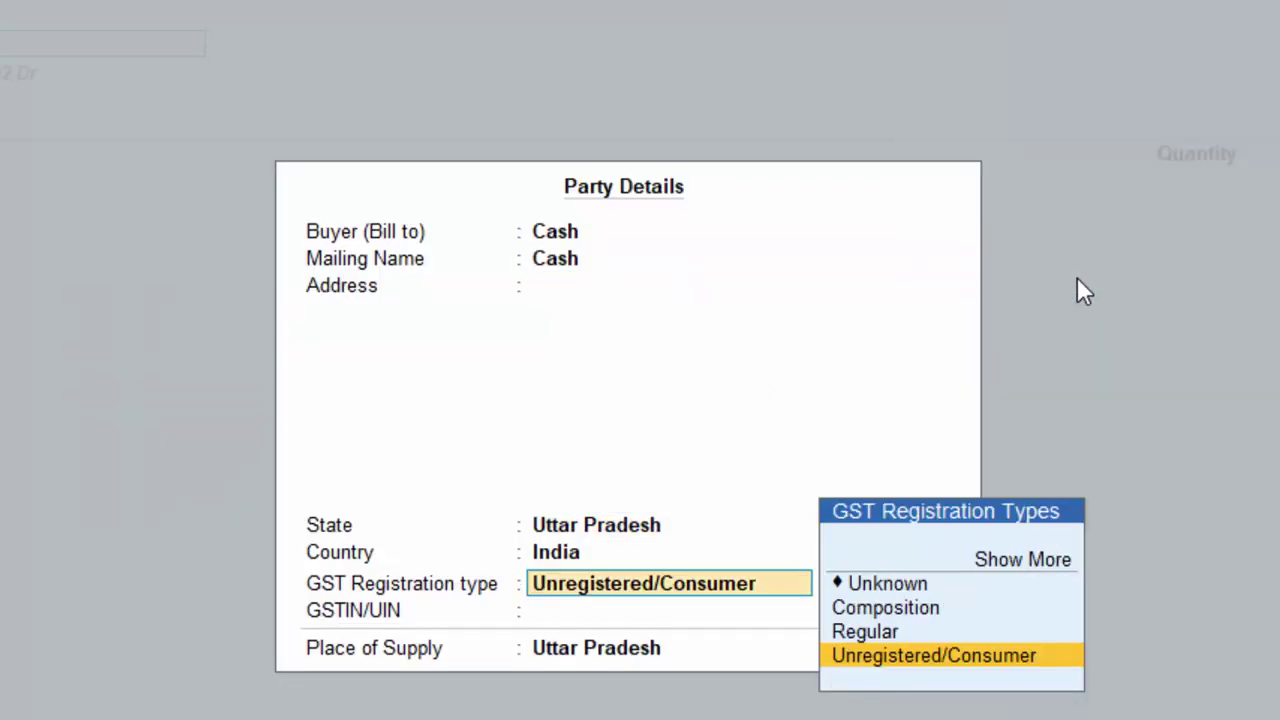
{"action": "key", "text": "Return"}
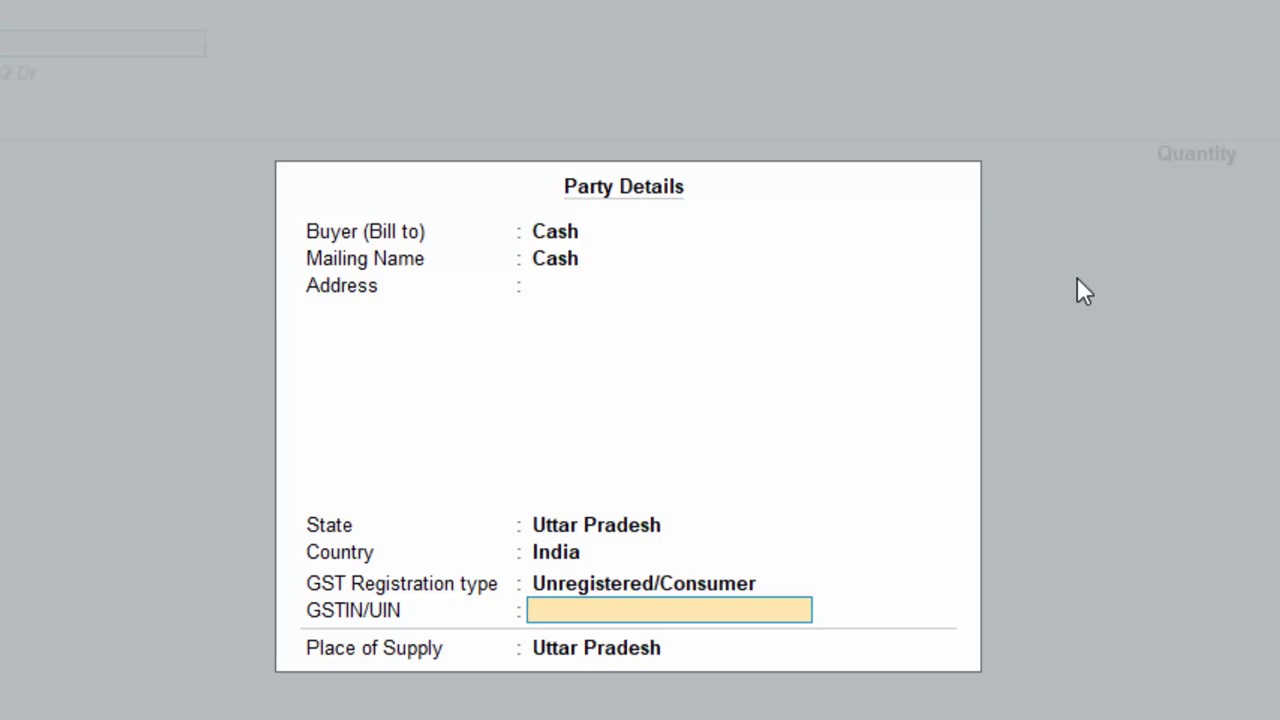
{"action": "key", "text": "Return"}
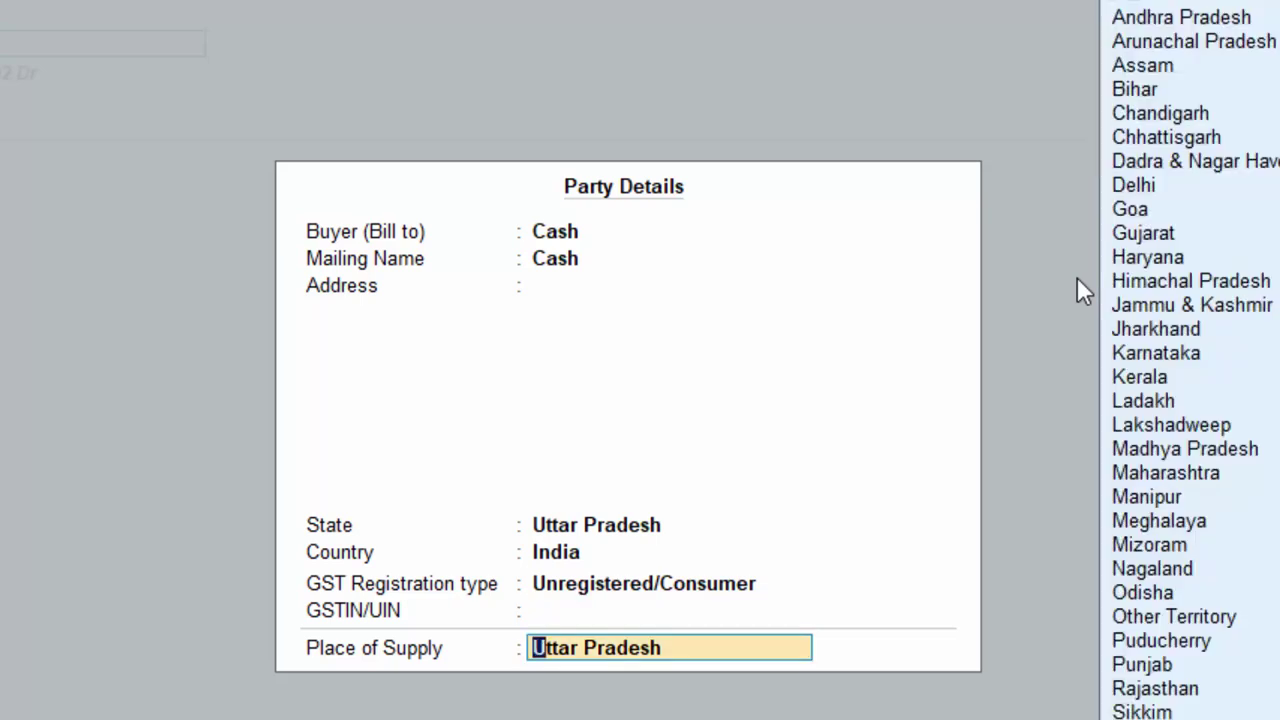
{"action": "key", "text": "Return"}
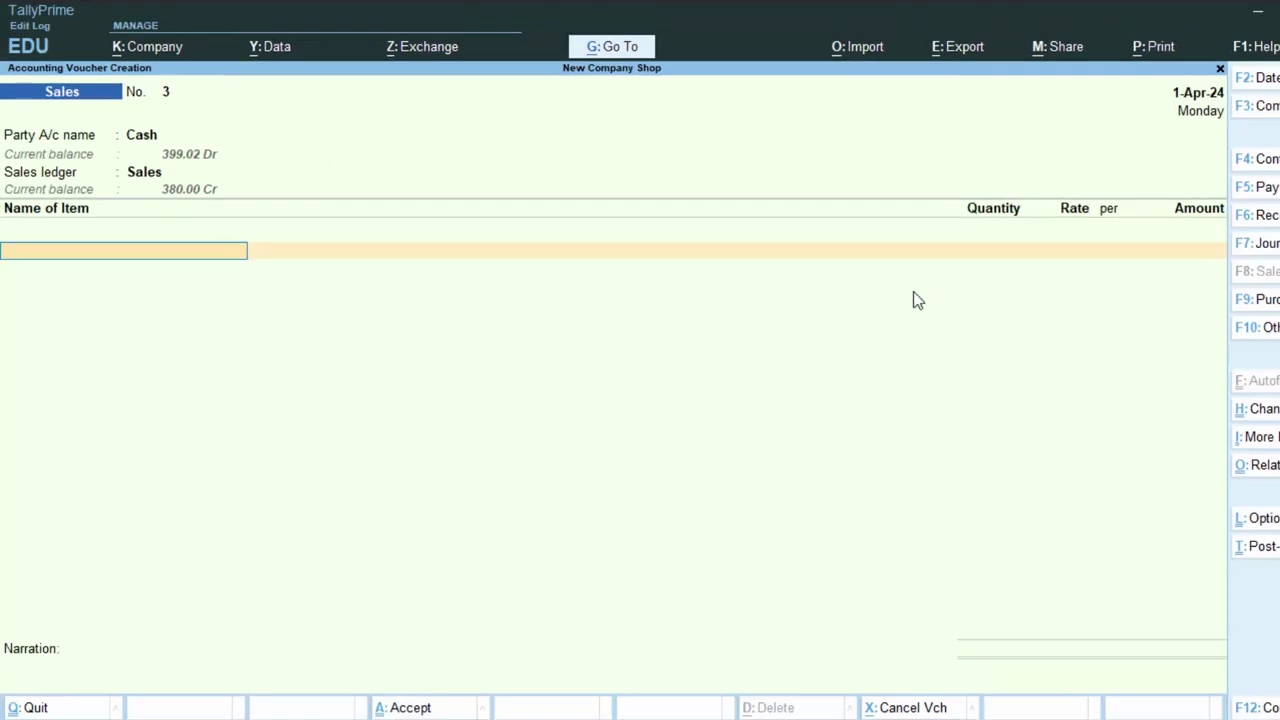
Add the first item line to the sales voucher with a quantity of 20 kg
{"action": "key", "text": "Return"}
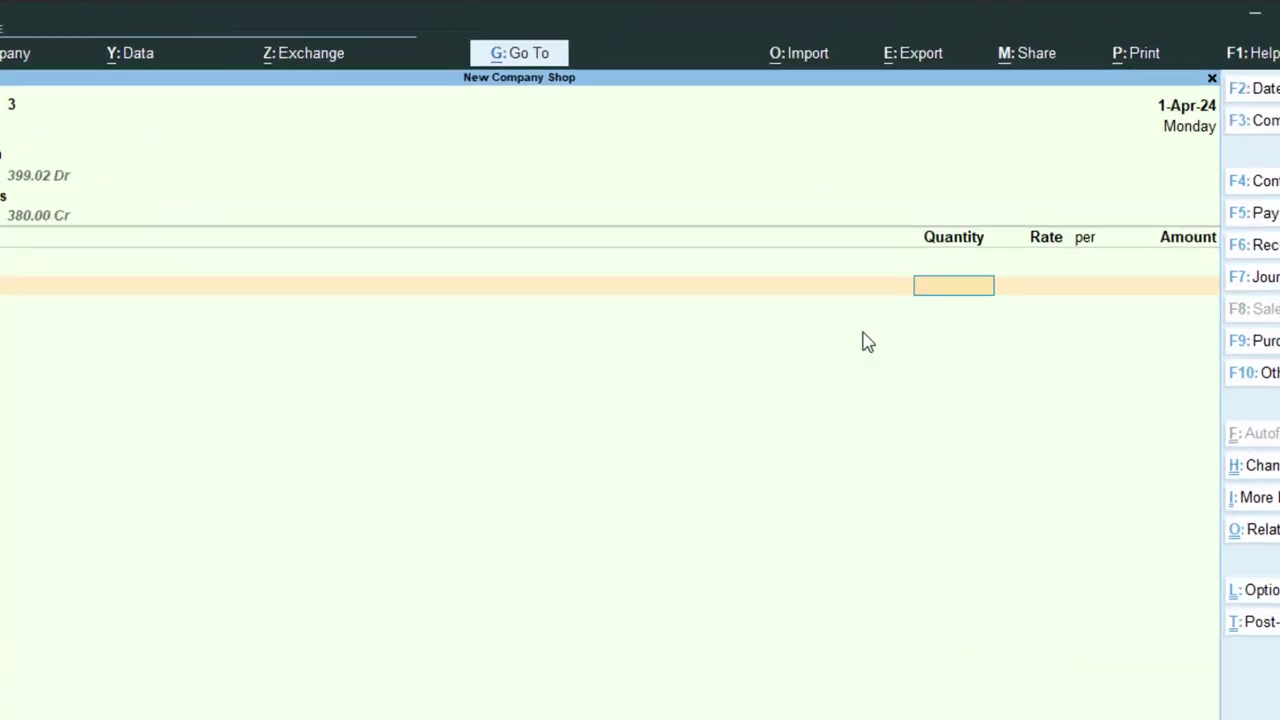
{"action": "type", "text": "20"}
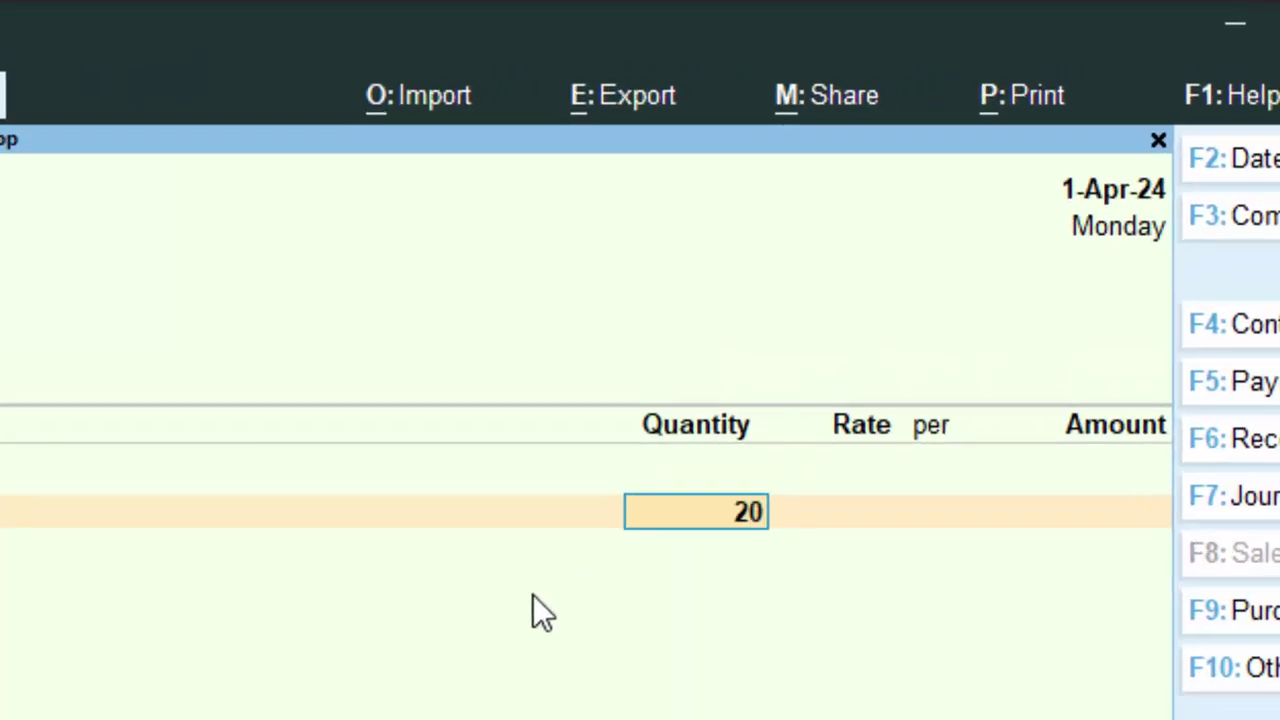
{"action": "key", "text": "Return"}
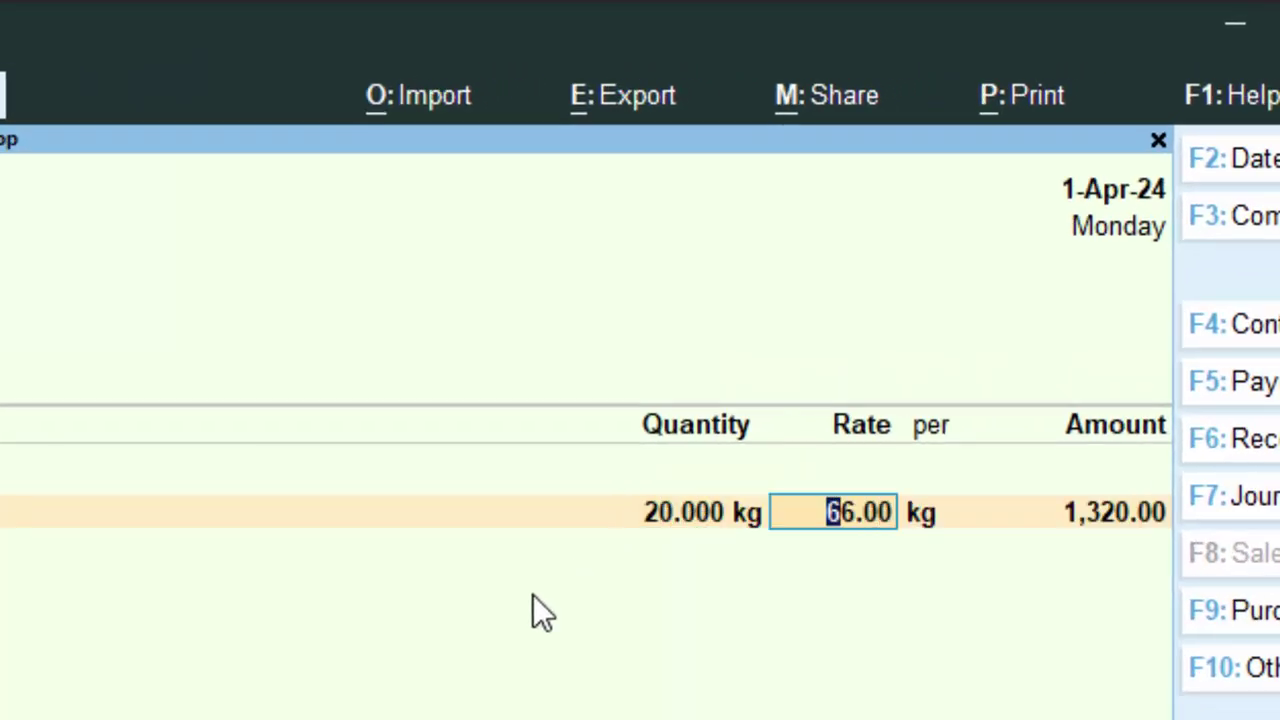